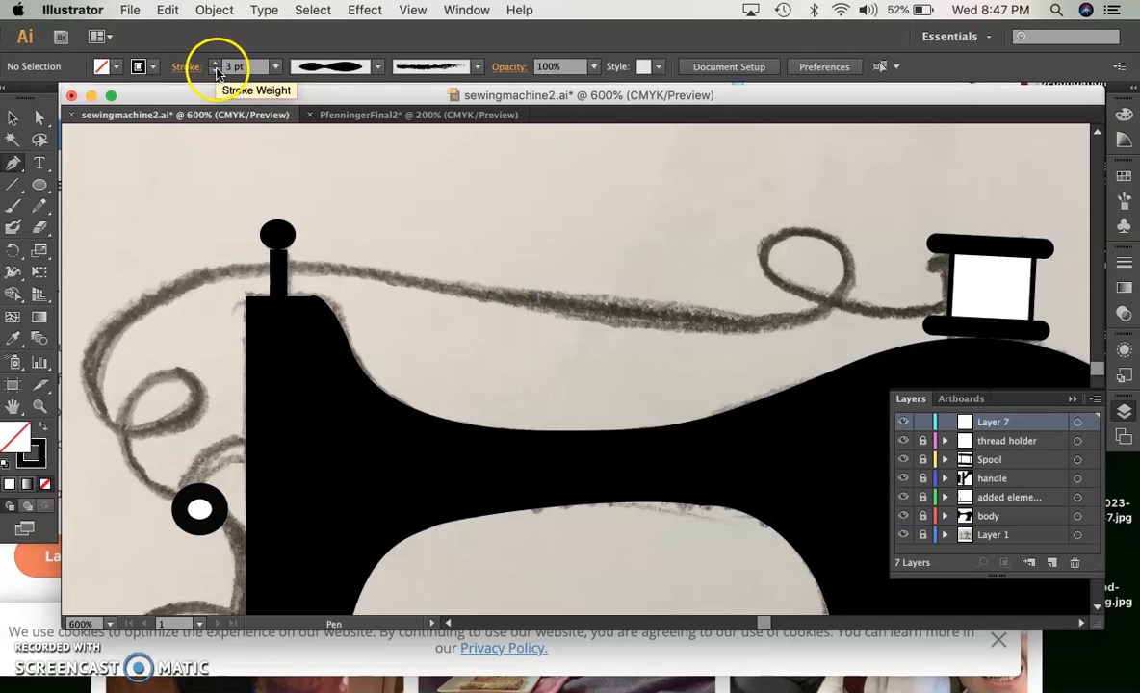
Try the Uniform variable width profile for the 3 pt stroke, and restore the profile with two bulges
{"action": "left_click", "coordinate": [378, 67]}
{"action": "left_click", "coordinate": [371, 98]}
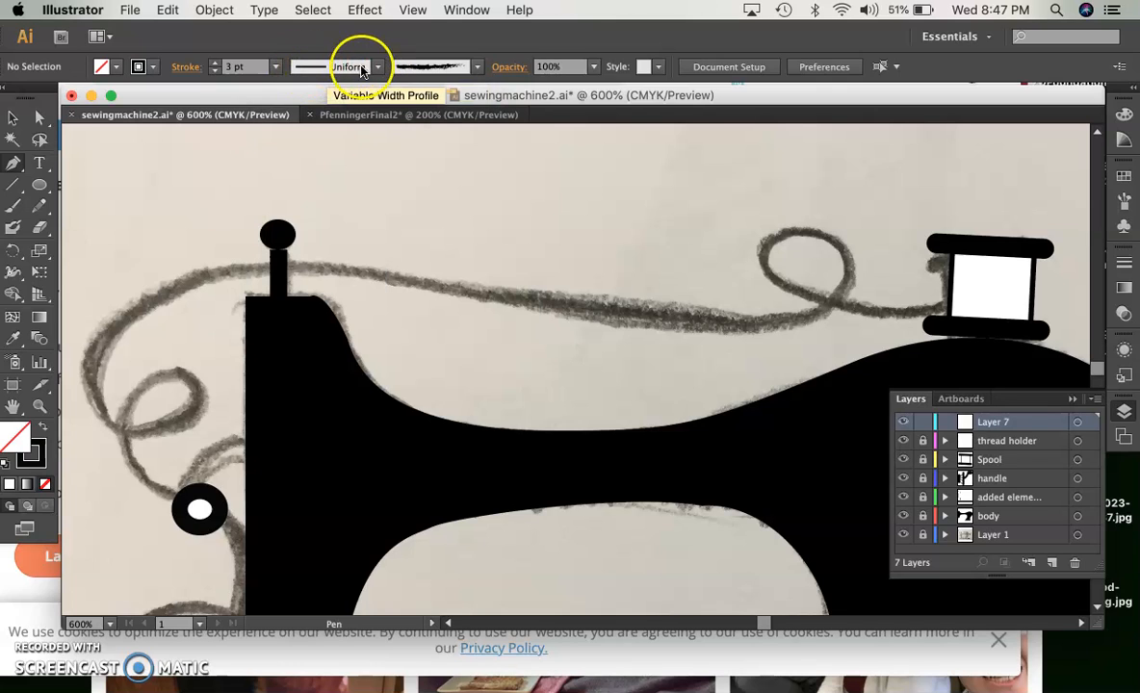
{"action": "left_click", "coordinate": [364, 68]}
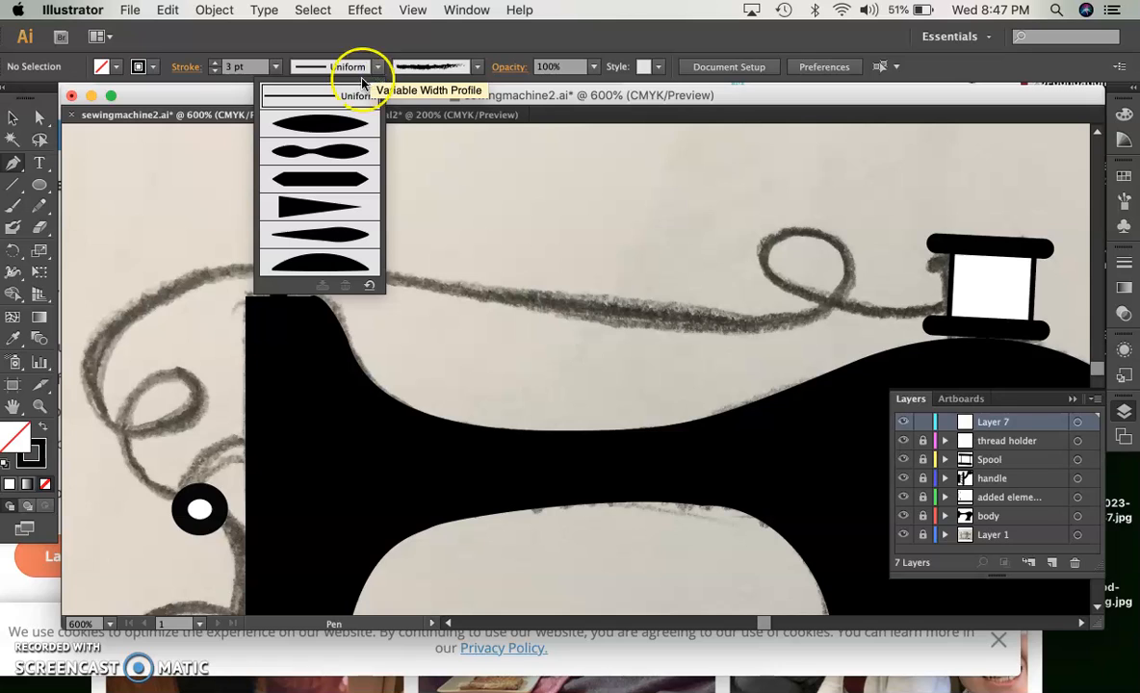
{"action": "left_click", "coordinate": [336, 154]}
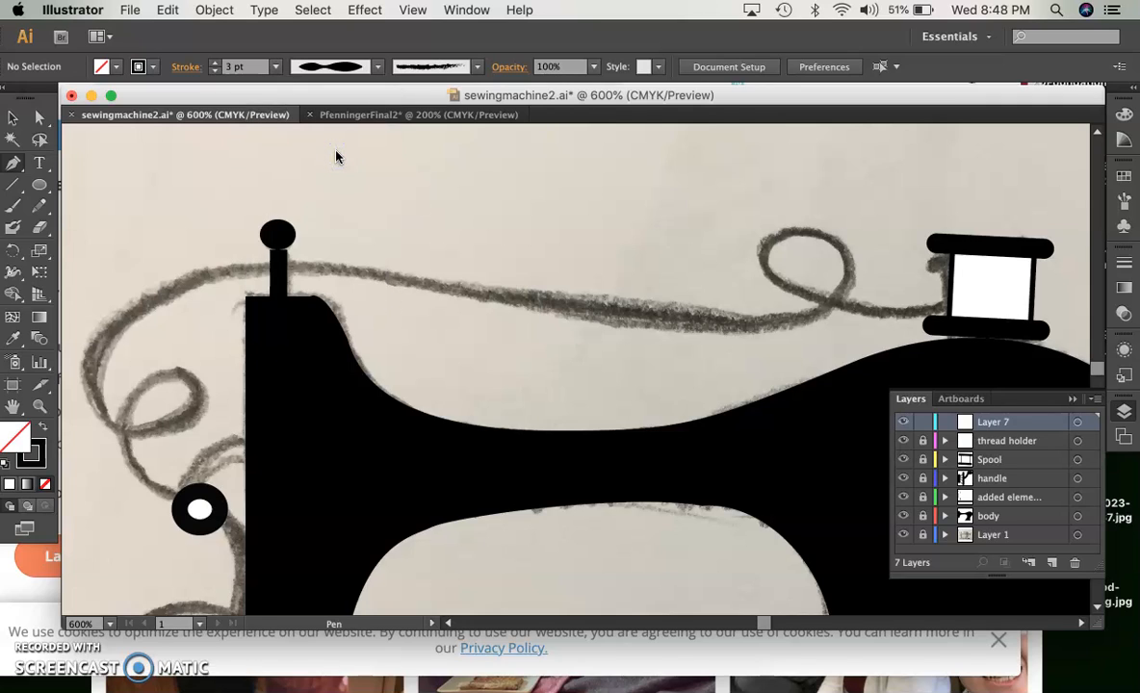
Try the Charcoal - Feather and Divider brushes, and set the brush definition to Basic
{"action": "left_click", "coordinate": [478, 66]}
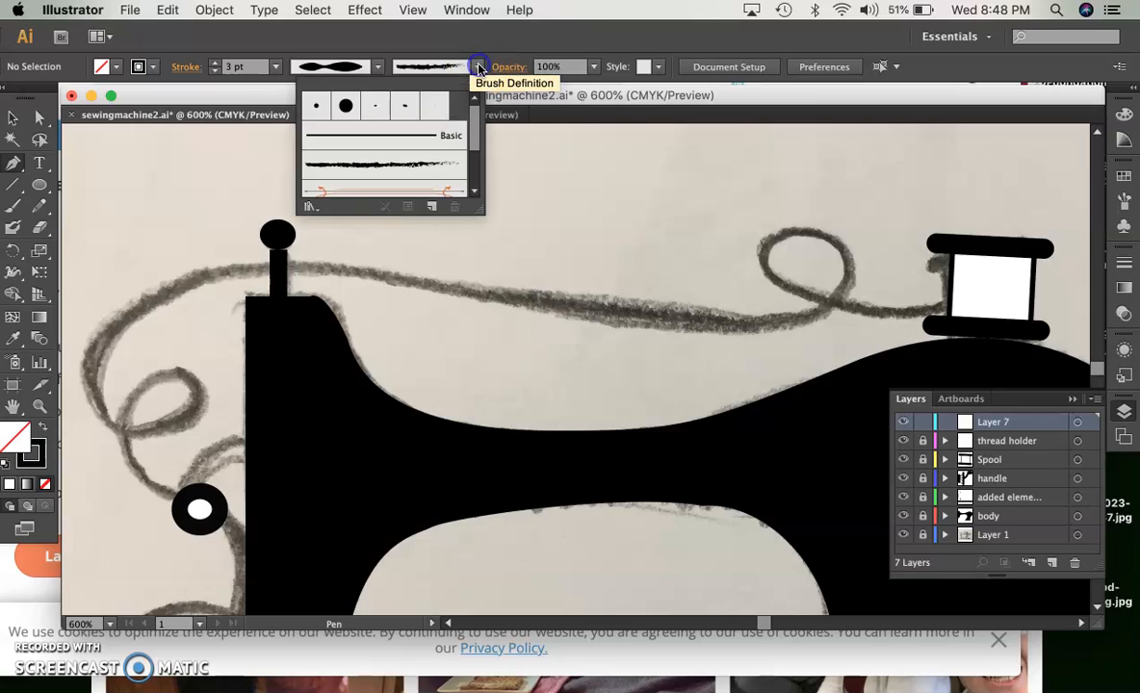
{"action": "left_click", "coordinate": [439, 138]}
{"action": "left_click", "coordinate": [432, 162]}
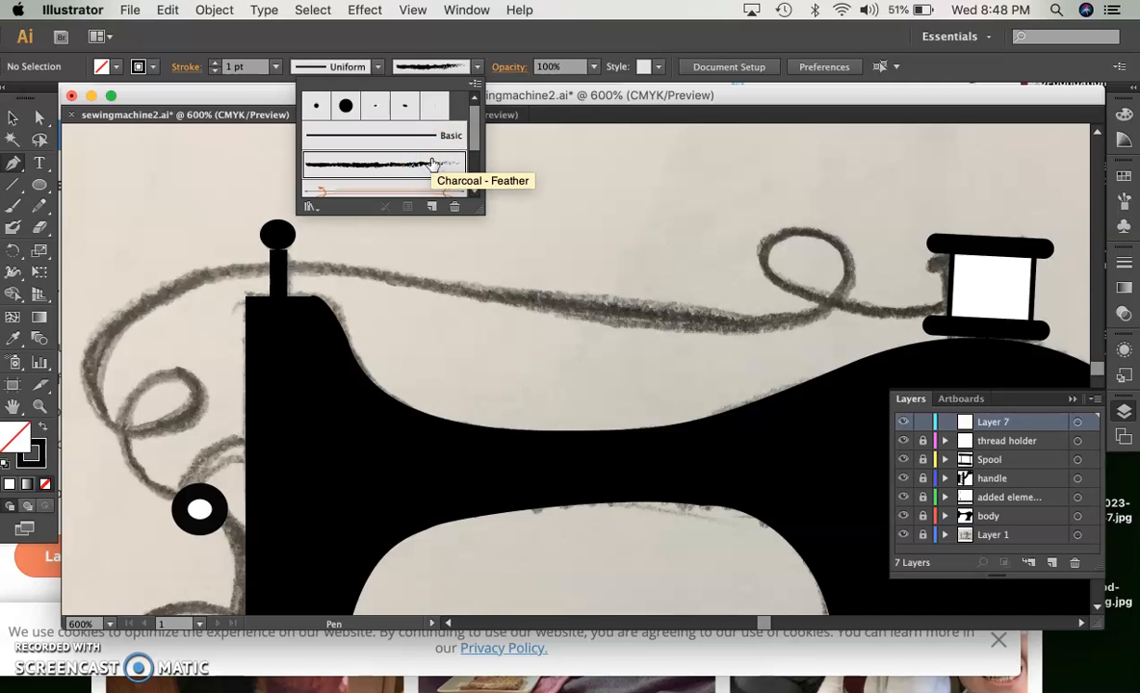
{"action": "scroll", "coordinate": [432, 163], "scroll_direction": "down", "scroll_amount": 2}
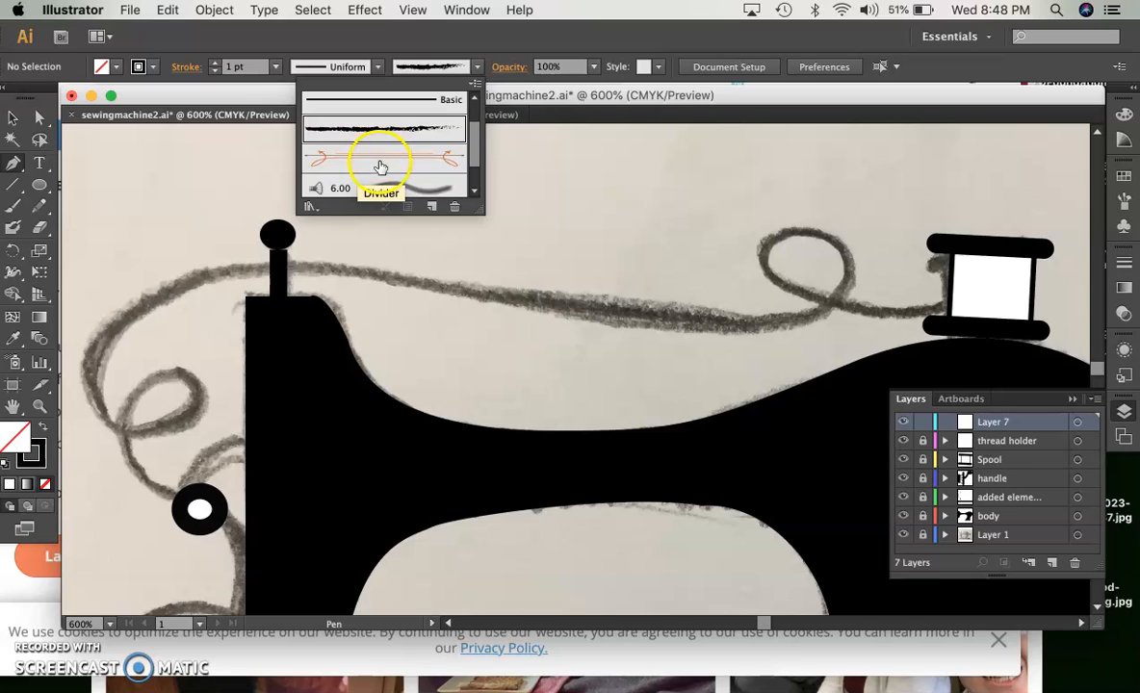
{"action": "left_click", "coordinate": [380, 163]}
{"action": "scroll", "coordinate": [380, 166], "scroll_direction": "down", "scroll_amount": 2}
{"action": "left_click", "coordinate": [411, 156]}
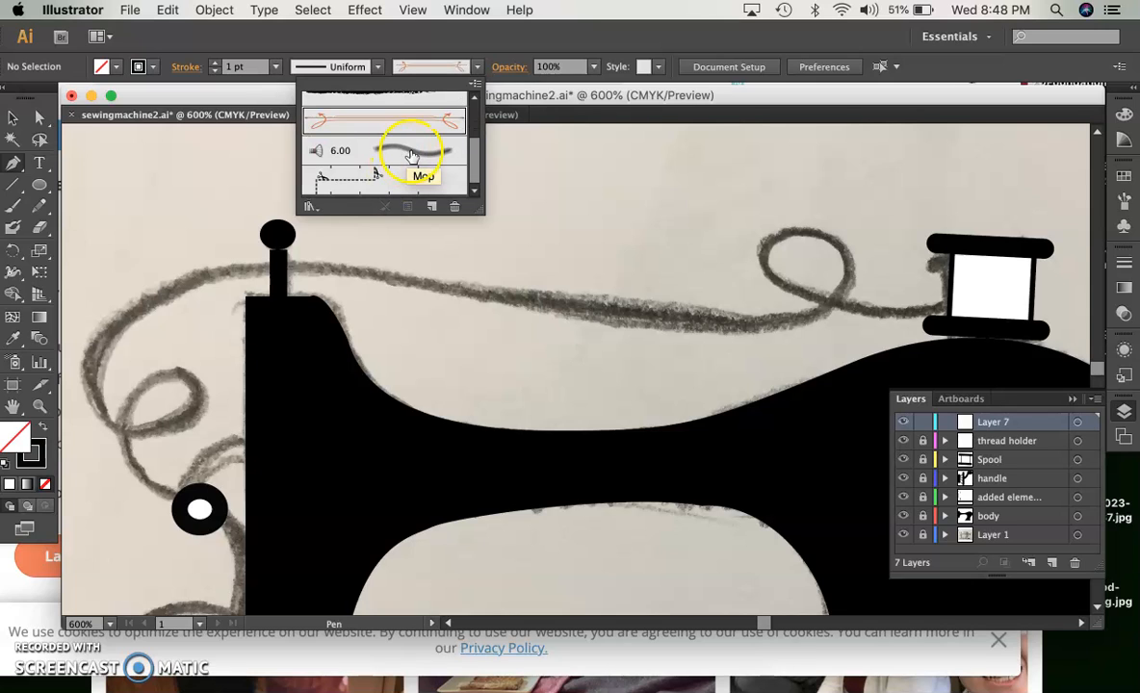
{"action": "scroll", "coordinate": [374, 181], "scroll_direction": "up", "scroll_amount": 4}
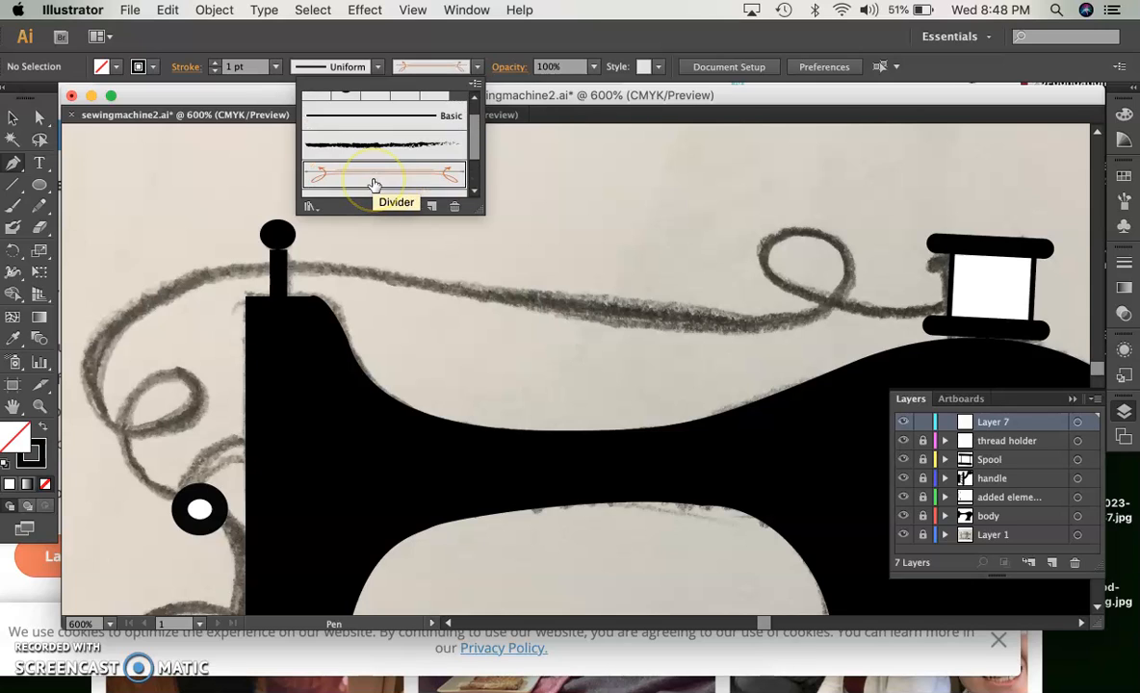
{"action": "left_click", "coordinate": [402, 136]}
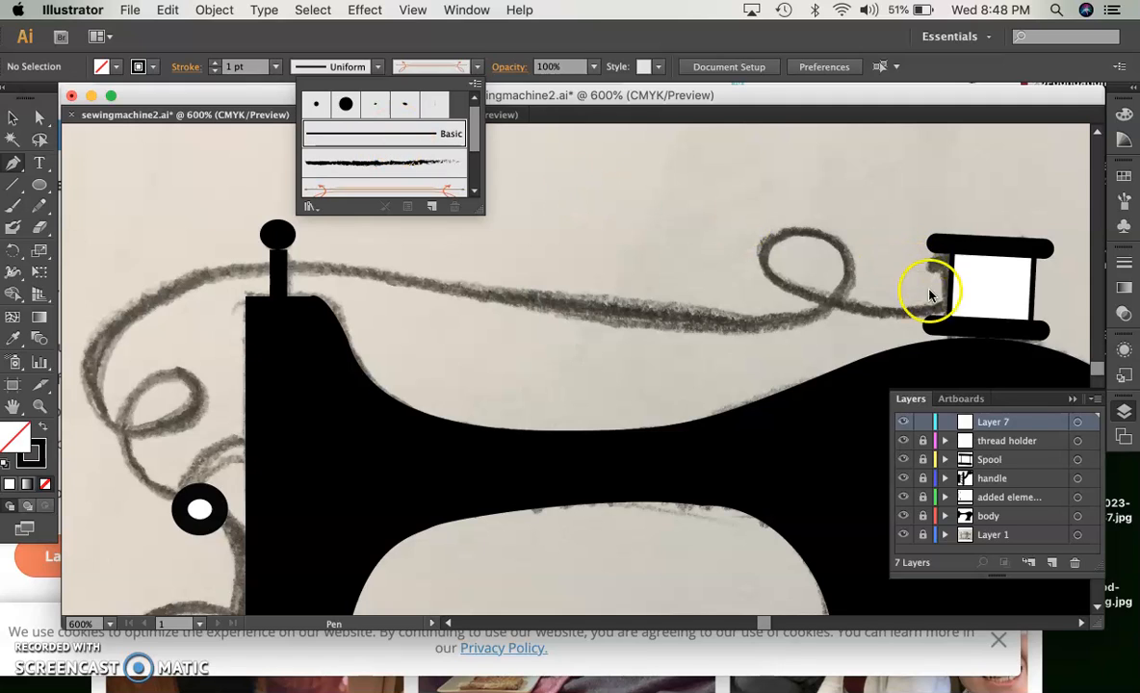
{"action": "left_click", "coordinate": [943, 309]}
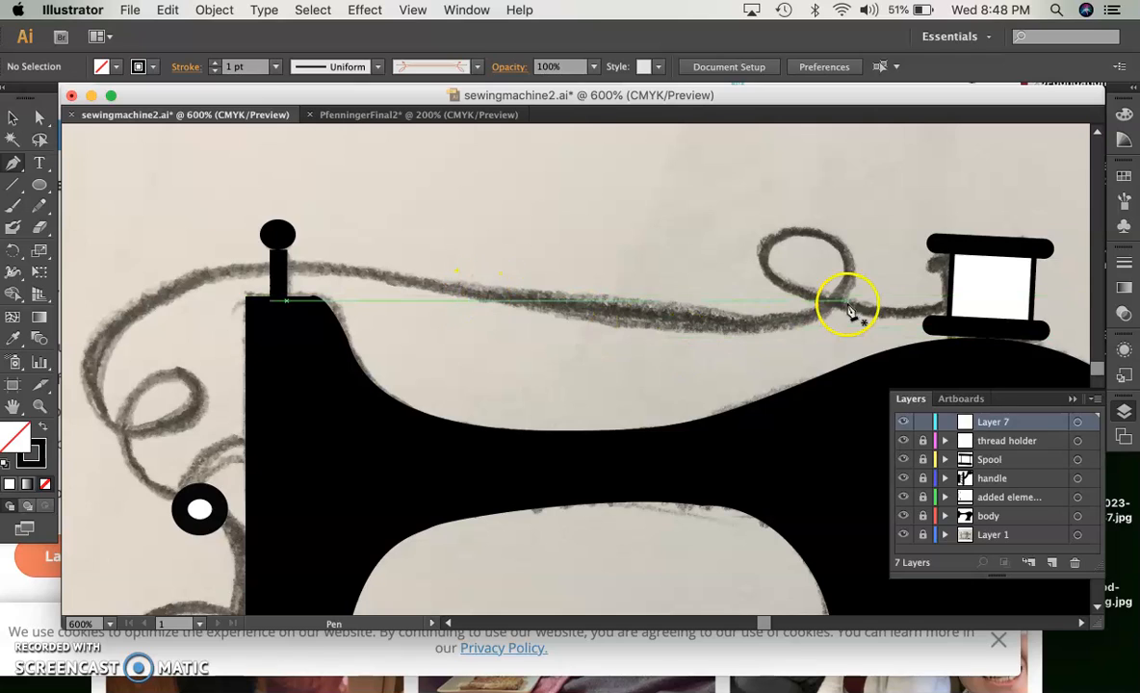
Start a Pen path at the spool's lower left edge and curve it along the sketch to the left side of the thread loop
{"action": "left_click", "coordinate": [949, 309]}
{"action": "left_click", "coordinate": [760, 253]}
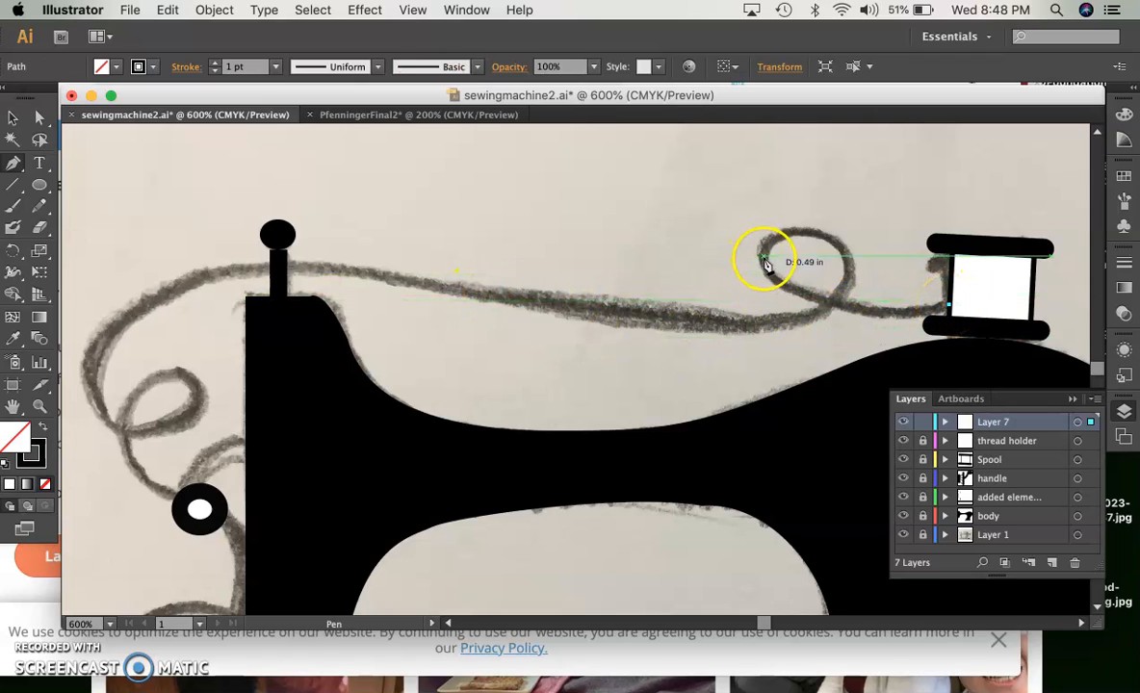
{"action": "left_click_drag", "start_coordinate": [759, 253], "coordinate": [735, 185]}
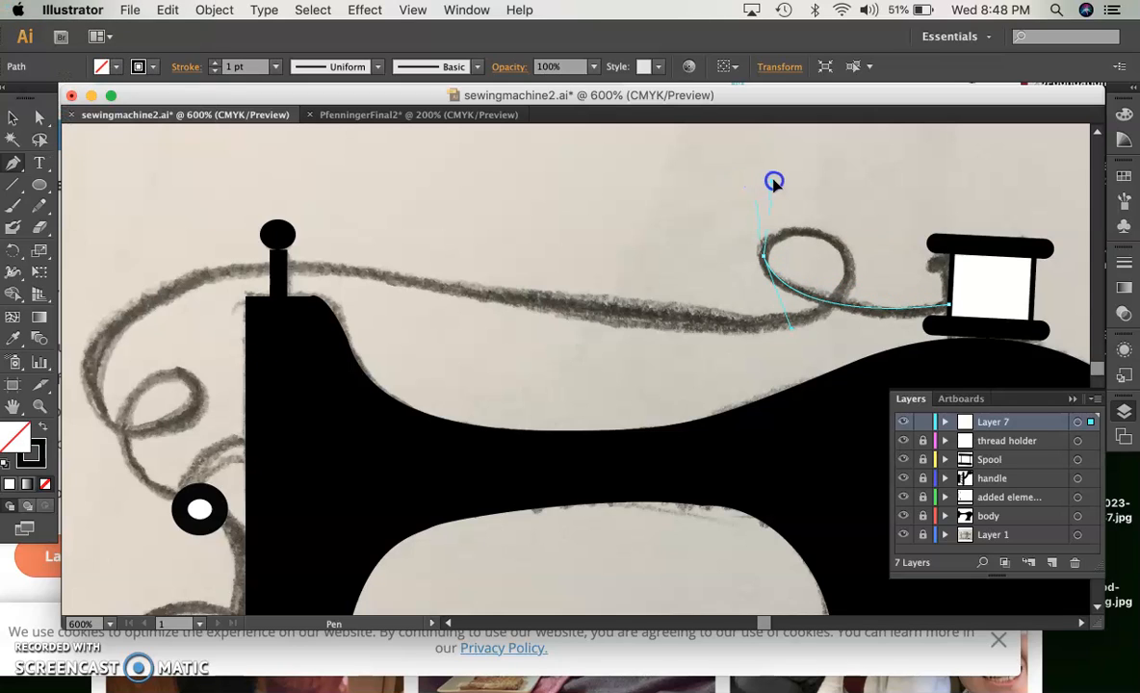
{"action": "left_click_drag", "start_coordinate": [774, 182], "coordinate": [772, 181]}
{"action": "left_click_drag", "start_coordinate": [818, 235], "coordinate": [751, 191]}
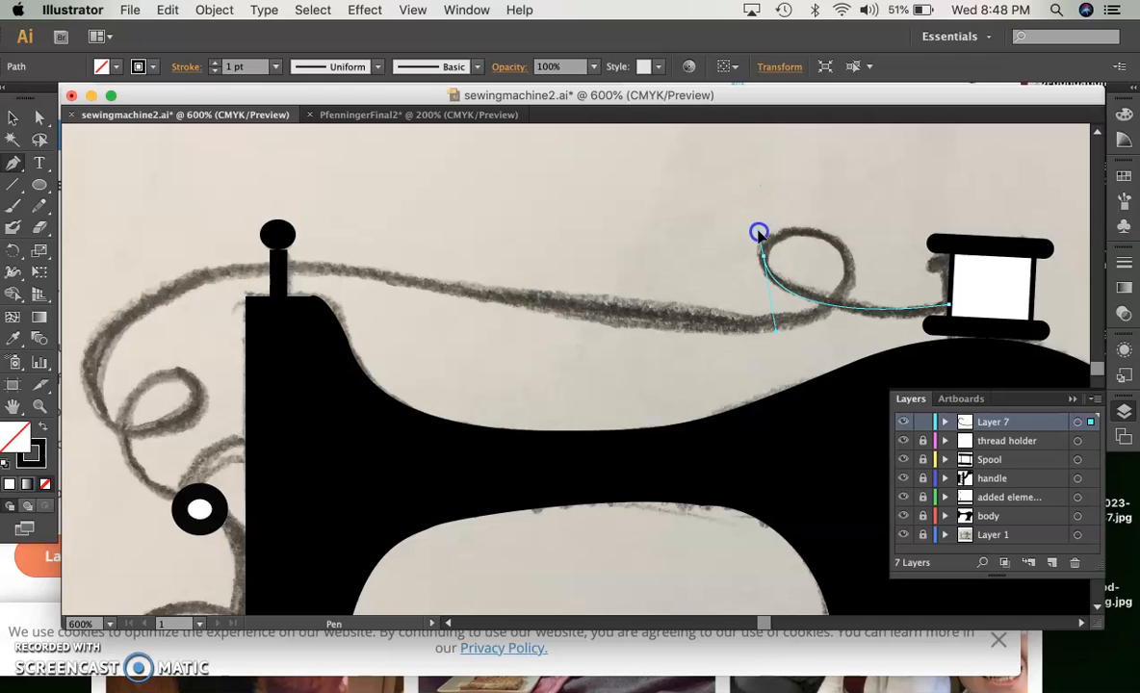
Continue the Pen path over the loop's top to its right side, and curve it down to the thread sketch below the loop
{"action": "left_click_drag", "start_coordinate": [761, 236], "coordinate": [847, 255]}
{"action": "left_click", "coordinate": [848, 252]}
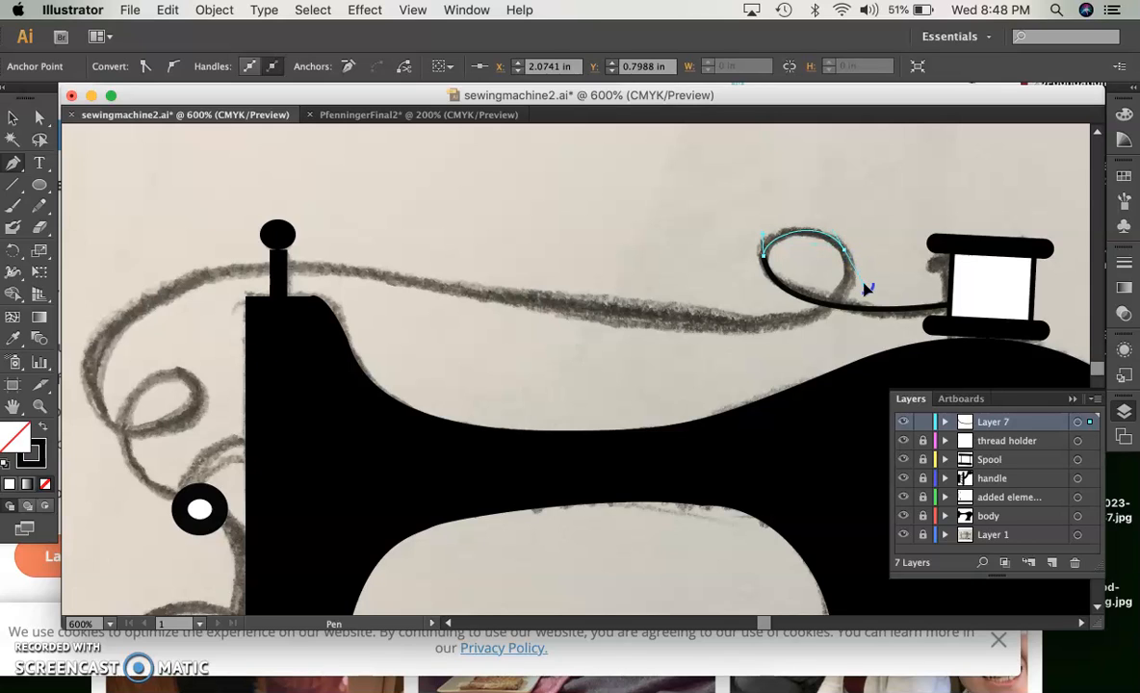
{"action": "left_click_drag", "start_coordinate": [848, 254], "coordinate": [752, 330]}
{"action": "left_click", "coordinate": [751, 329]}
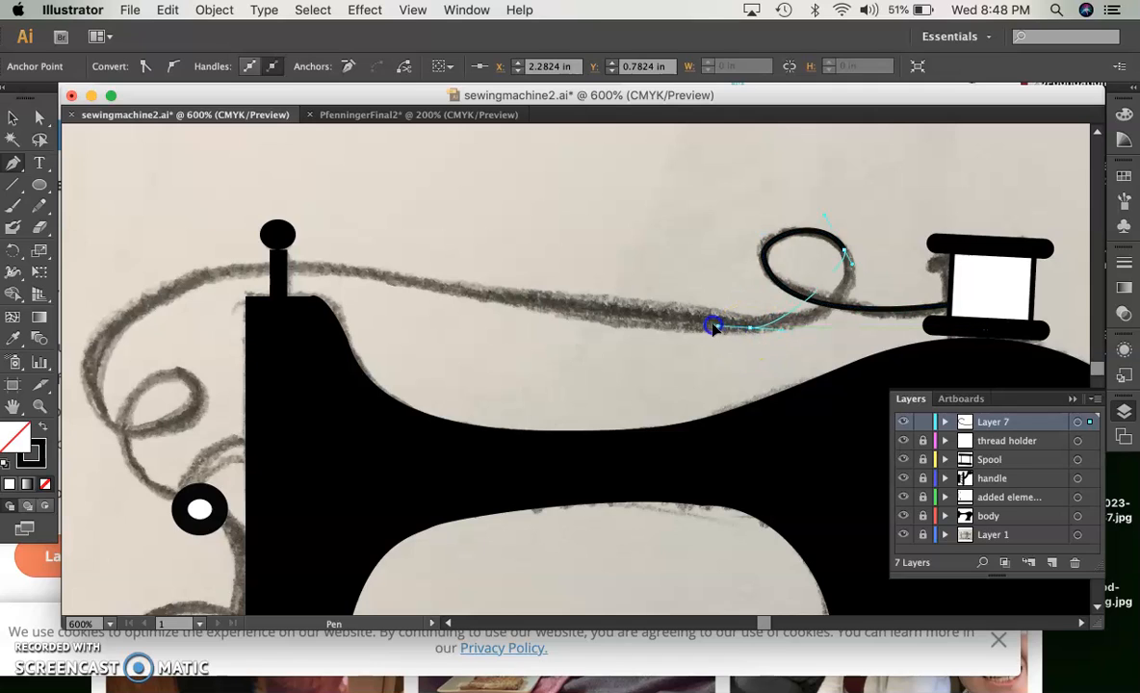
{"action": "left_click", "coordinate": [651, 326]}
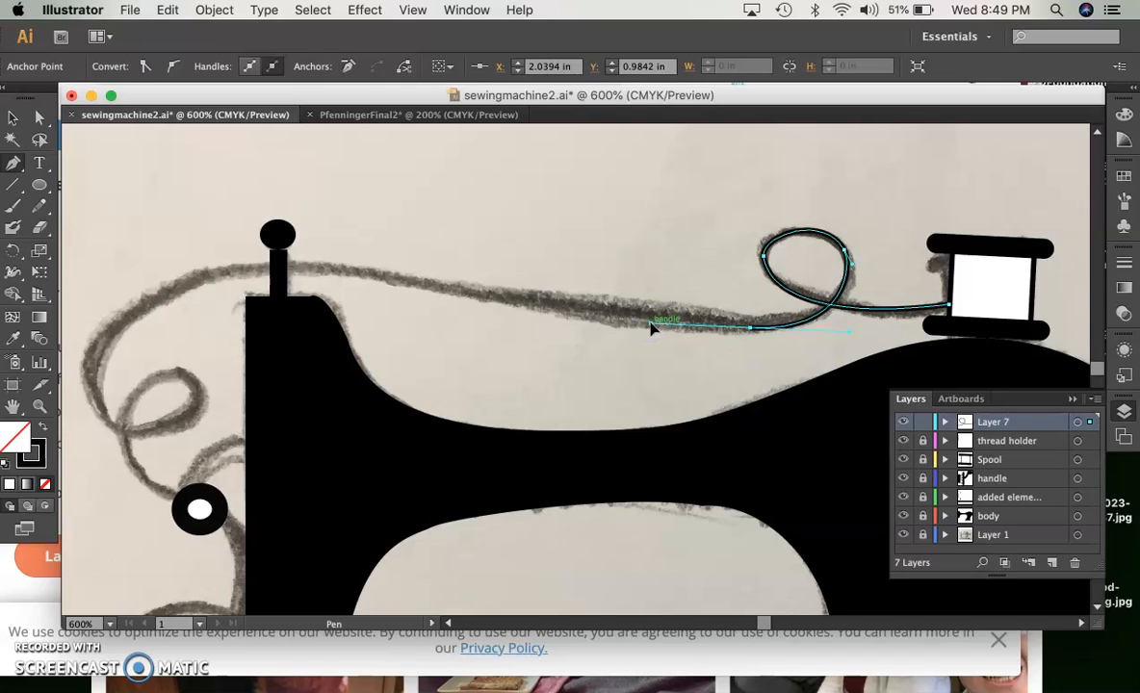
Select the traced thread path and give it a 3 pt stroke with the two-bulge variable width profile
{"action": "left_click_drag", "start_coordinate": [383, 193], "coordinate": [12, 119]}
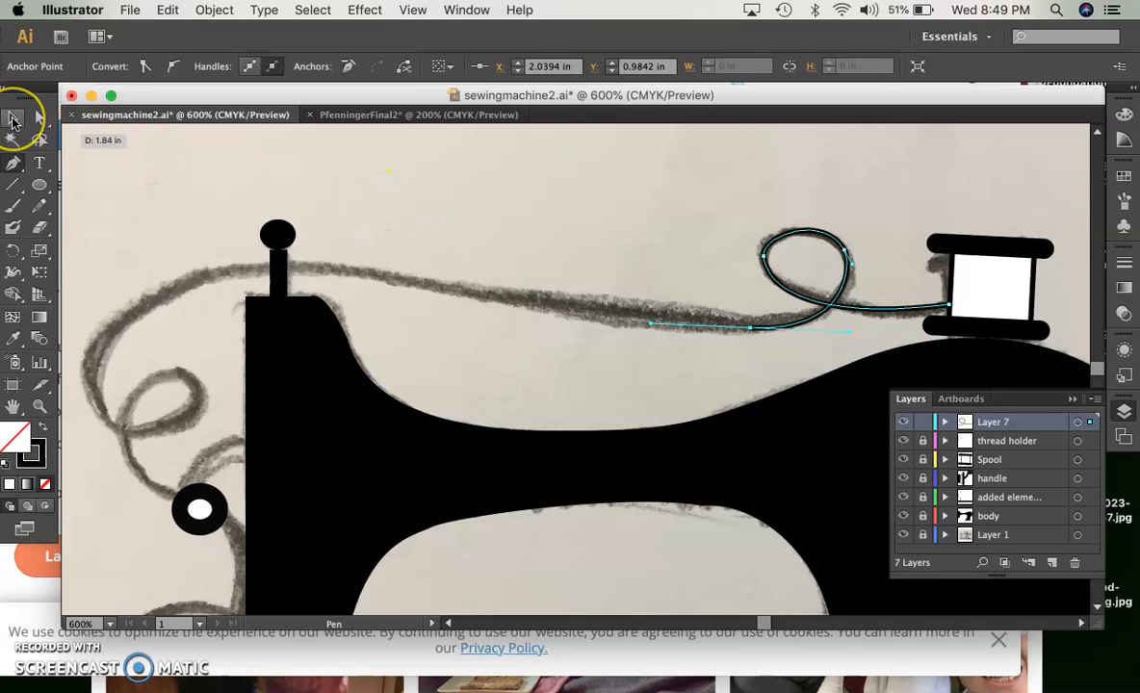
{"action": "left_click", "coordinate": [12, 118]}
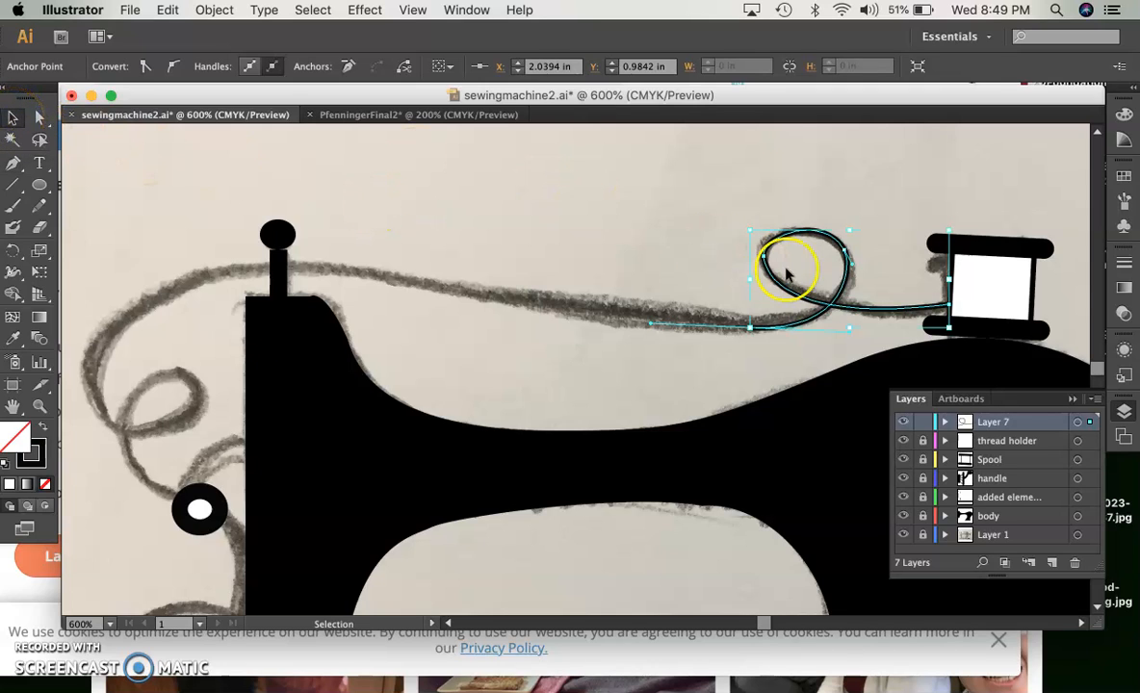
{"action": "left_click", "coordinate": [814, 304]}
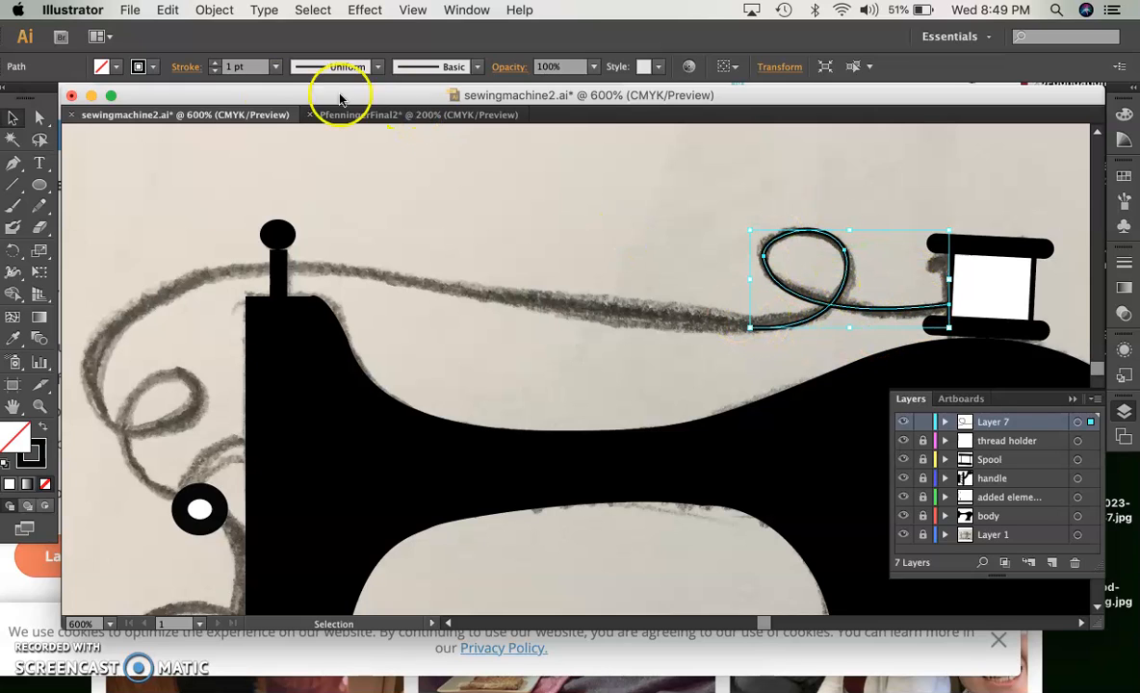
{"action": "left_click", "coordinate": [215, 63]}
{"action": "left_click", "coordinate": [218, 64]}
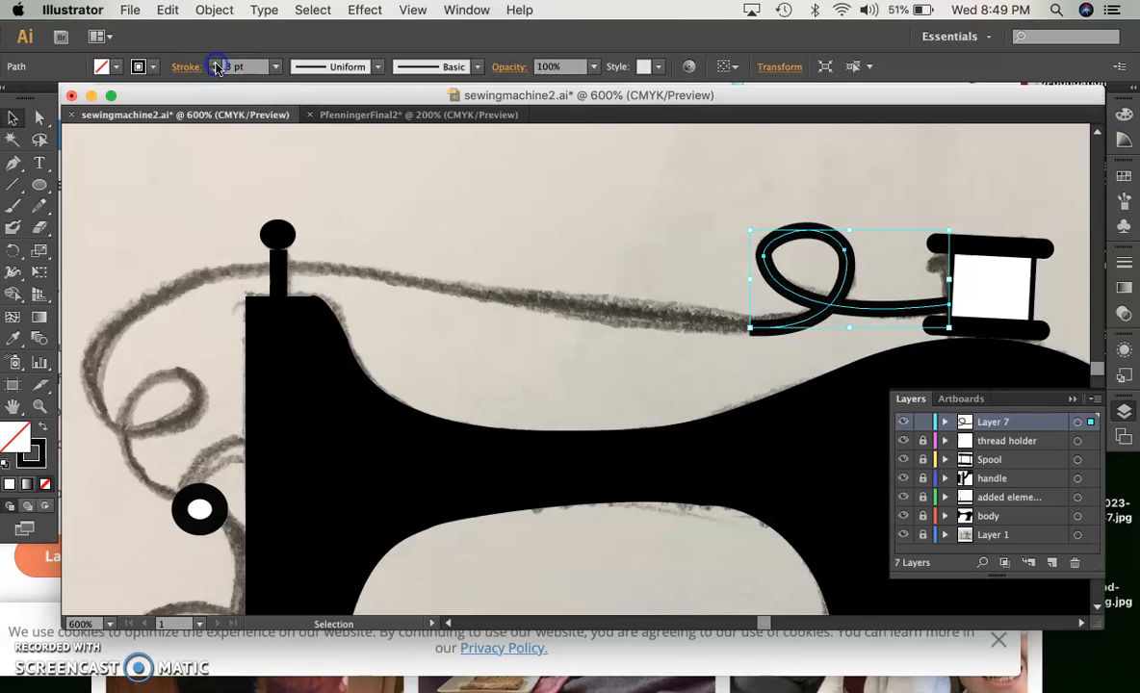
{"action": "left_click", "coordinate": [378, 67]}
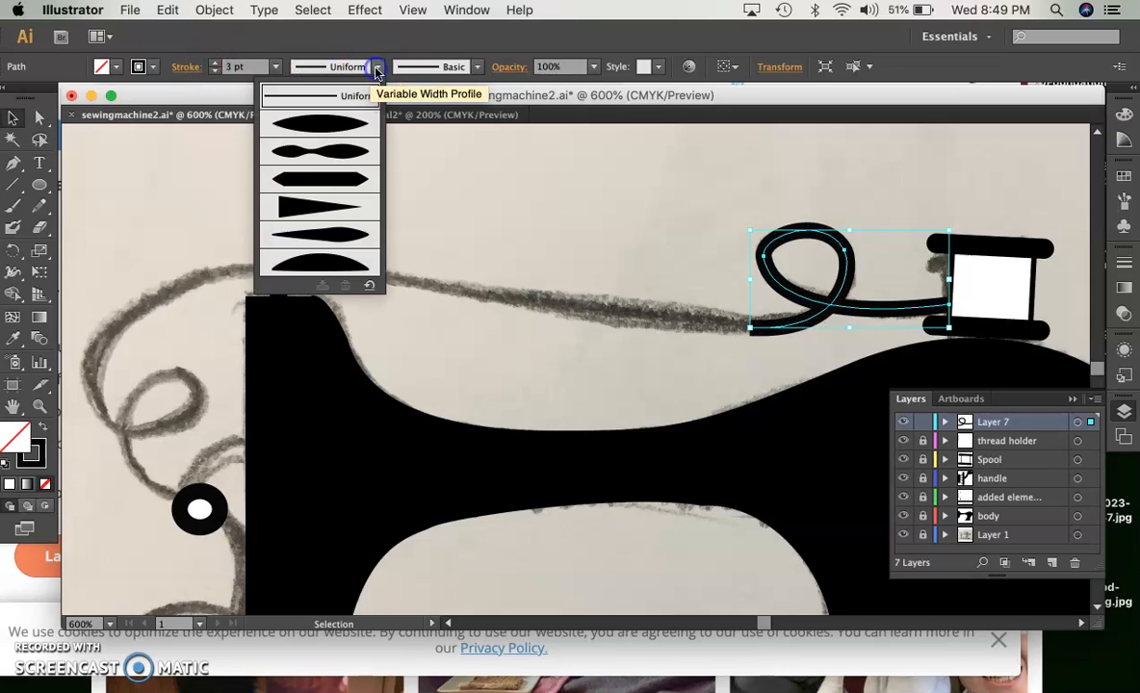
{"action": "left_click", "coordinate": [351, 162]}
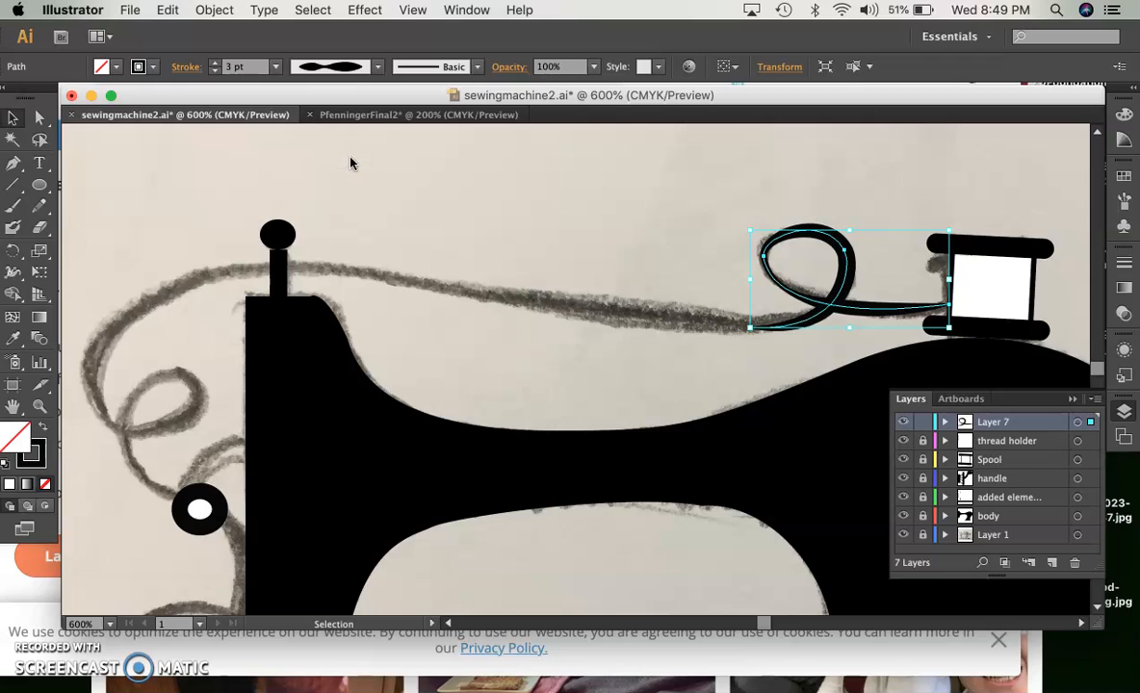
Try the Charcoal - Feather, Divider, Mop and dashed pattern brushes on the thread path
{"action": "left_click", "coordinate": [477, 73]}
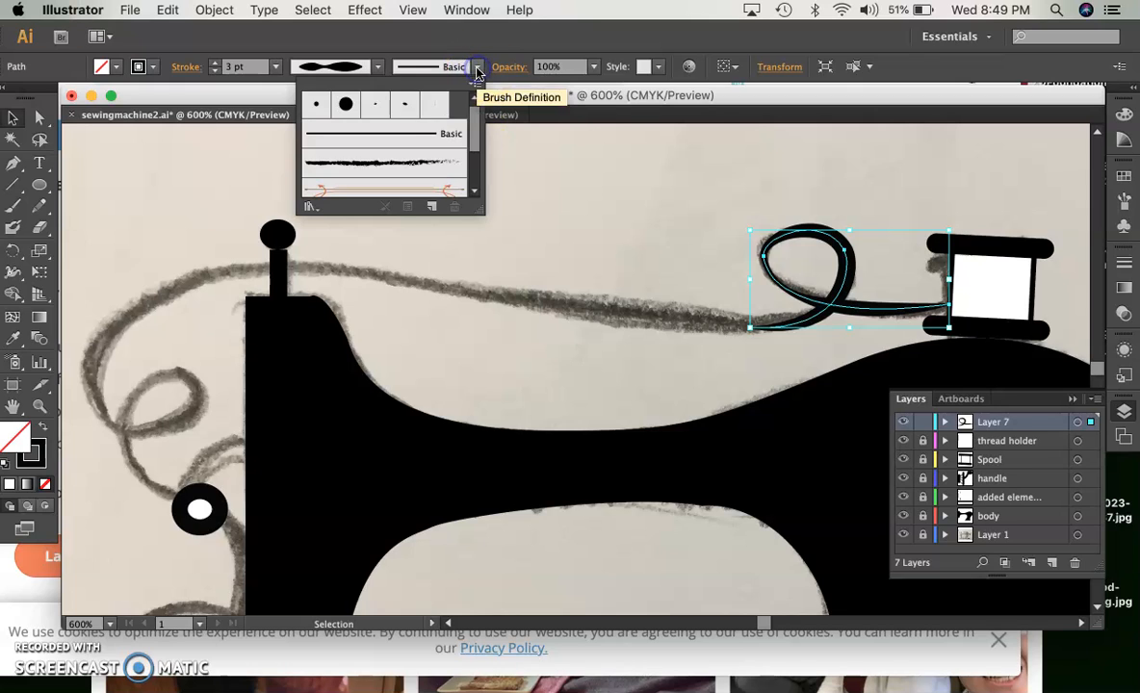
{"action": "left_click", "coordinate": [432, 159]}
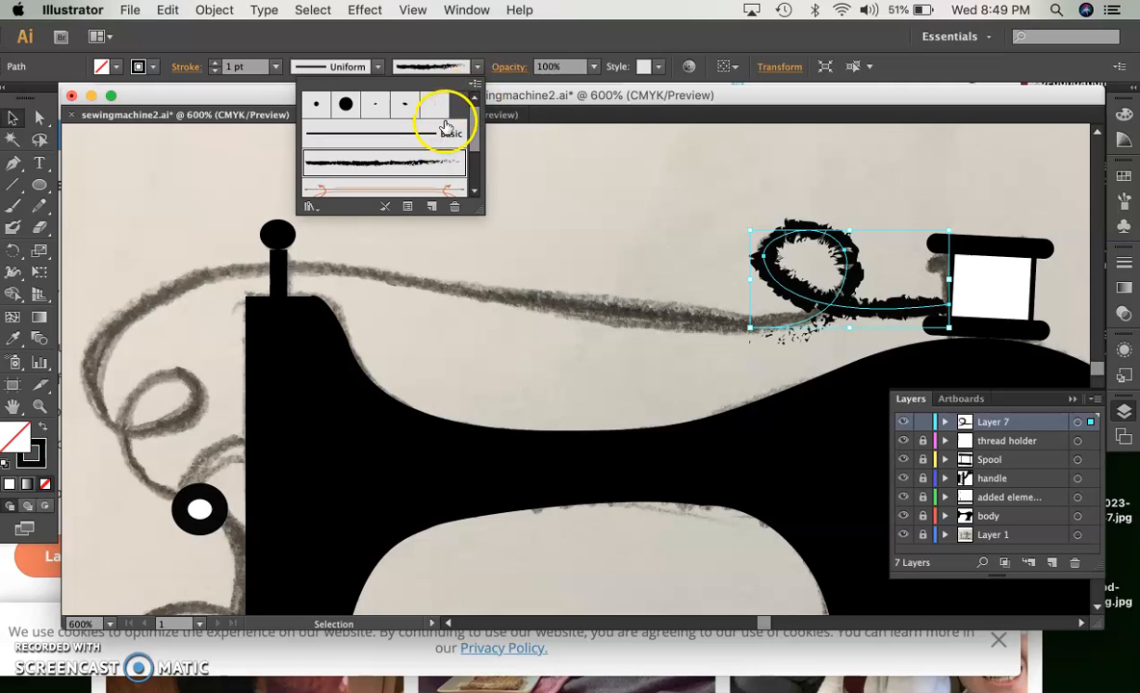
{"action": "scroll", "coordinate": [444, 120], "scroll_direction": "down", "scroll_amount": 3}
{"action": "left_click", "coordinate": [444, 144]}
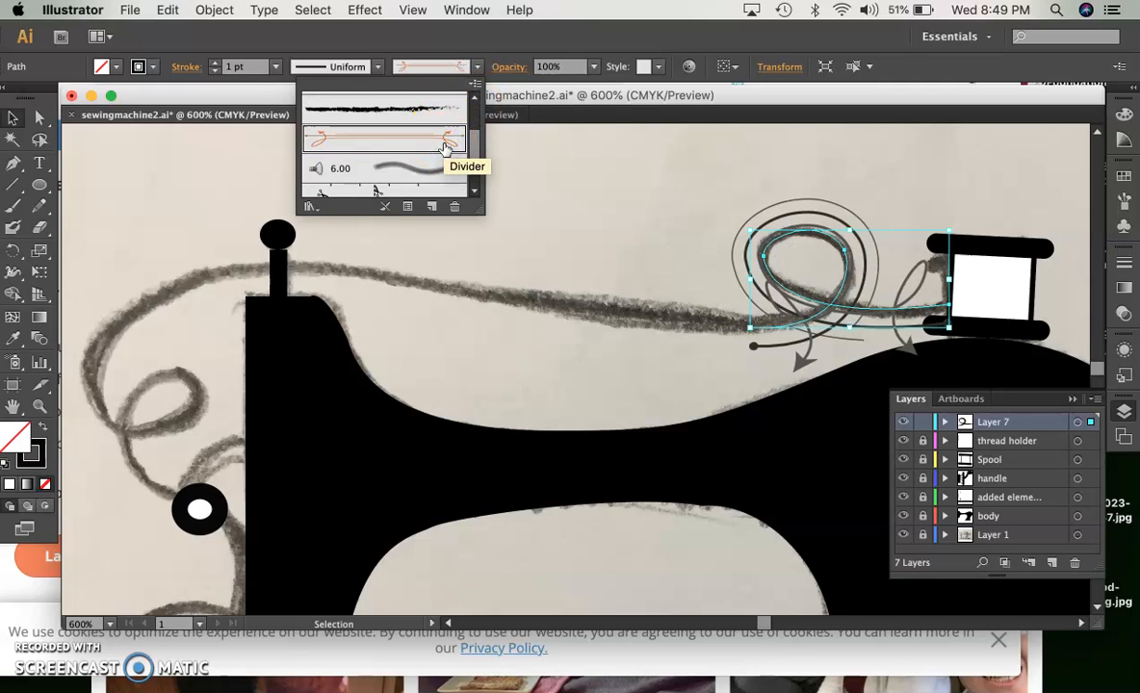
{"action": "left_click", "coordinate": [436, 168]}
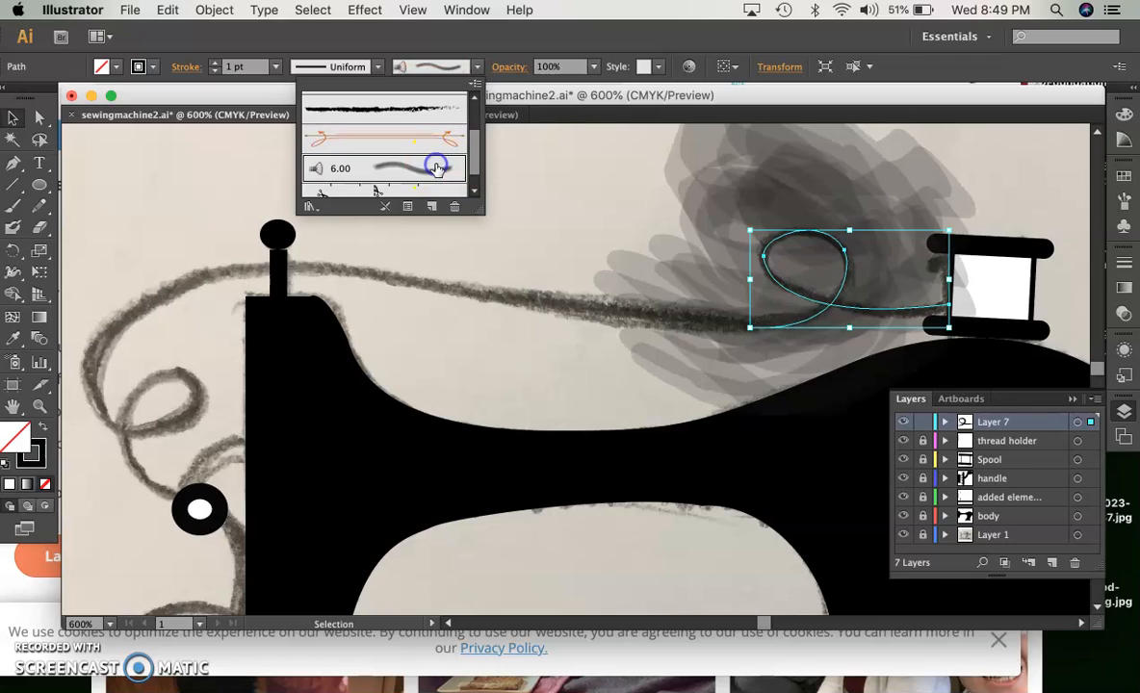
{"action": "scroll", "coordinate": [436, 168], "scroll_direction": "down", "scroll_amount": 1}
{"action": "left_click", "coordinate": [432, 184]}
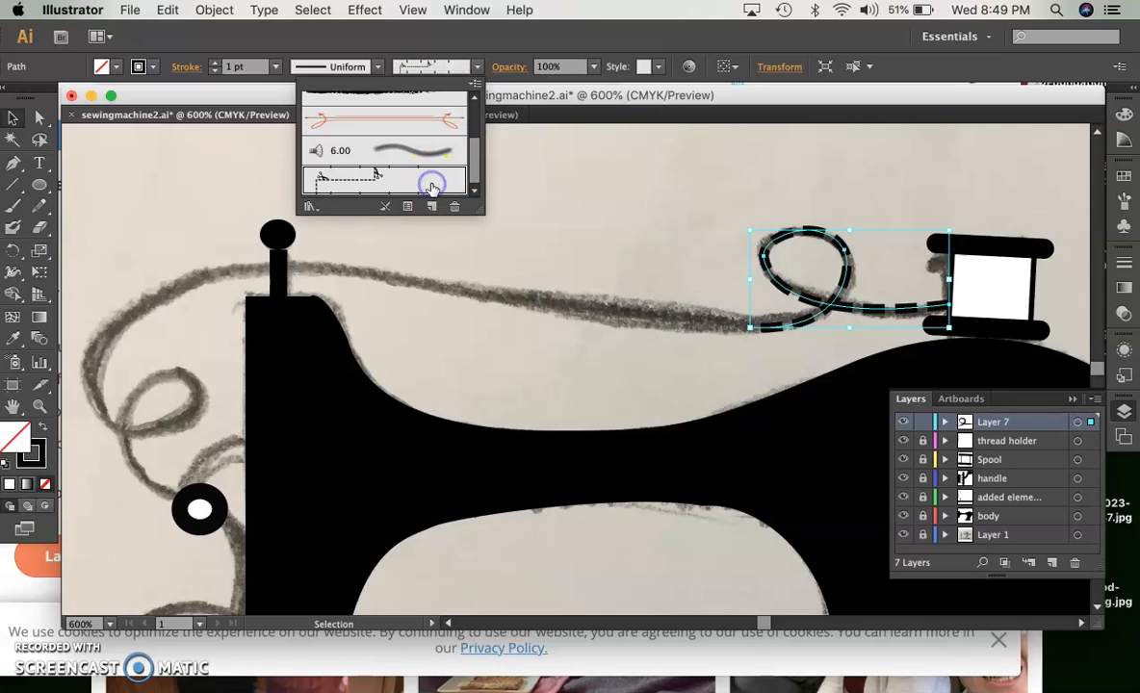
Try the calligraphic brushes on the thread path, including 5 pt. Oval, 3 pt. Oval and 15 pt. Round
{"action": "scroll", "coordinate": [430, 183], "scroll_direction": "up", "scroll_amount": 2}
{"action": "left_click", "coordinate": [423, 123]}
{"action": "scroll", "coordinate": [424, 128], "scroll_direction": "up", "scroll_amount": 1}
{"action": "left_click", "coordinate": [432, 105]}
{"action": "left_click", "coordinate": [400, 108]}
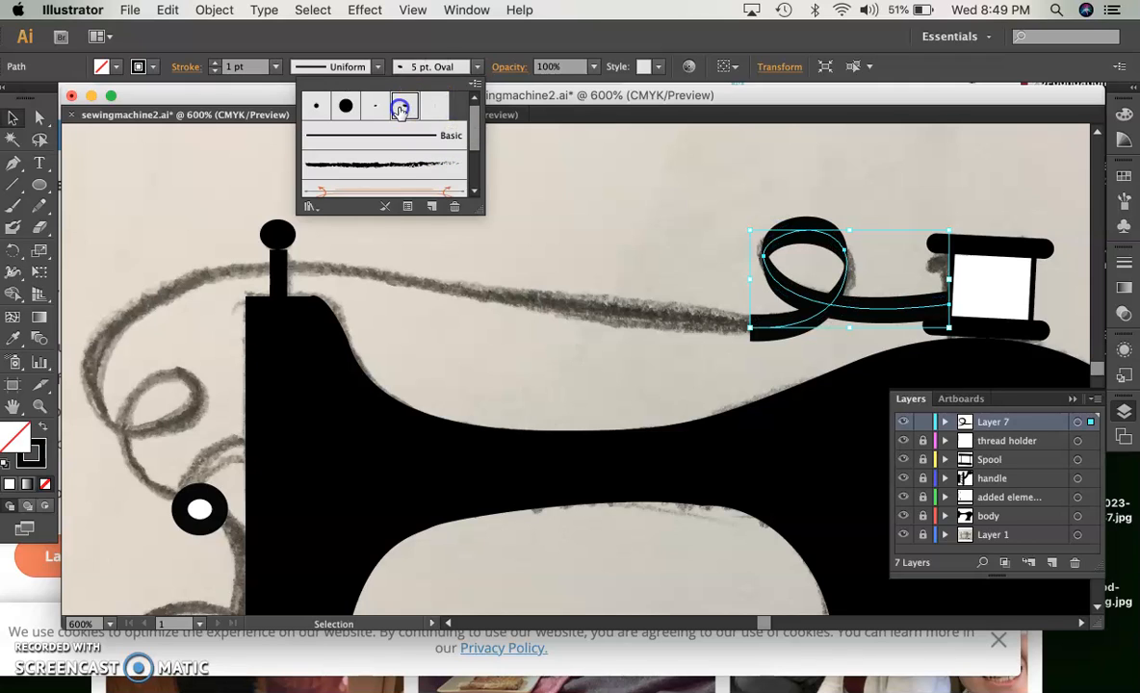
{"action": "left_click", "coordinate": [376, 108]}
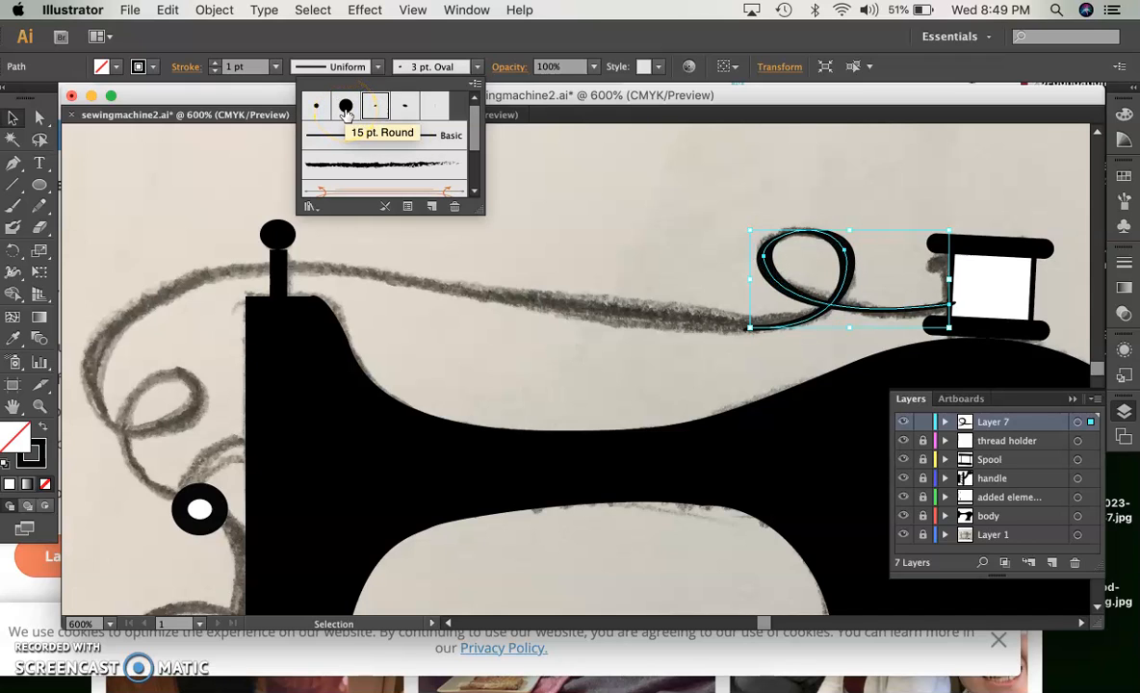
{"action": "left_click", "coordinate": [345, 108]}
{"action": "left_click", "coordinate": [317, 108]}
Restore the thread path's Basic brush at 1 pt and apply the two-bulge variable width profile
{"action": "left_click", "coordinate": [366, 137]}
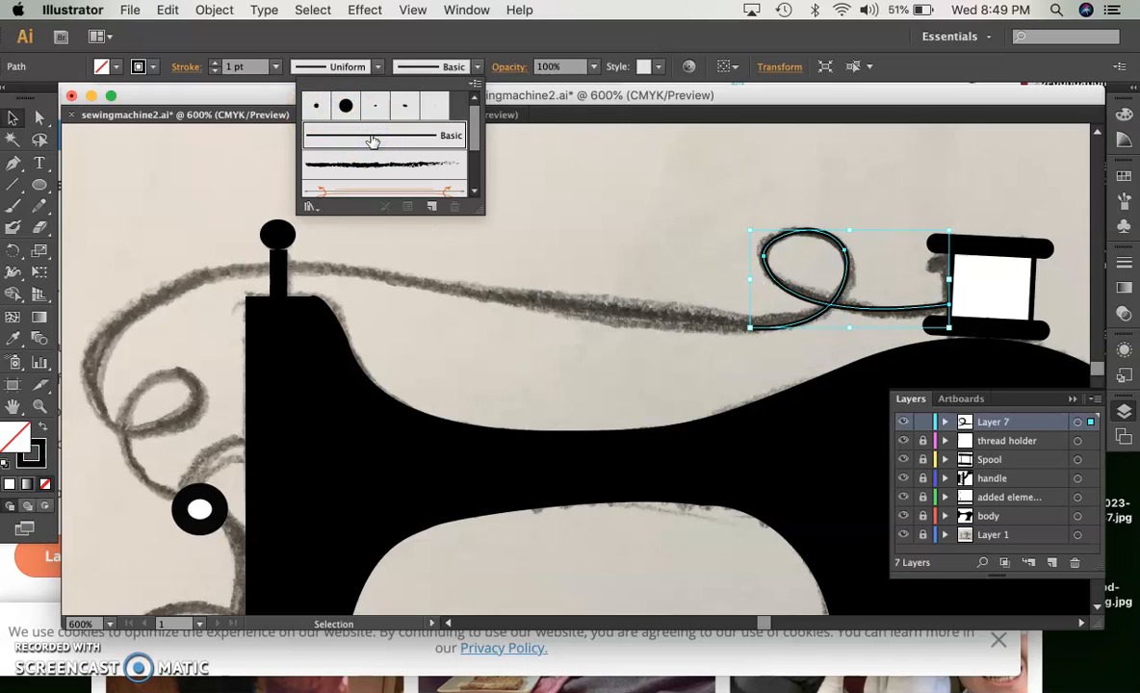
{"action": "left_click", "coordinate": [376, 66]}
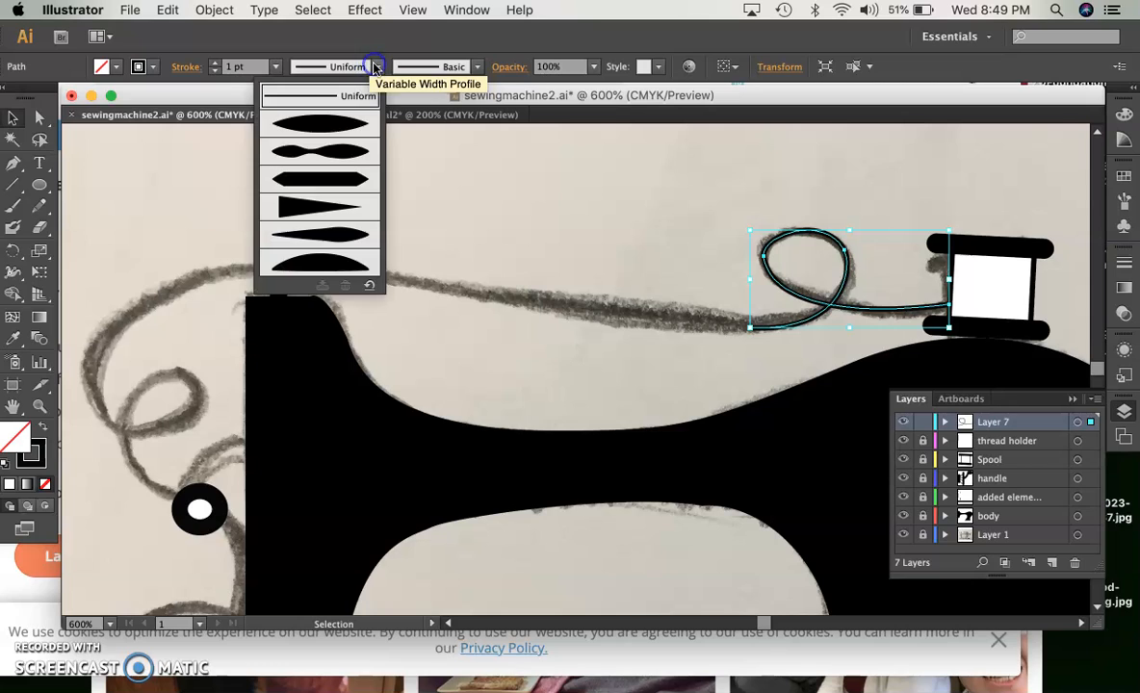
{"action": "left_click", "coordinate": [344, 154]}
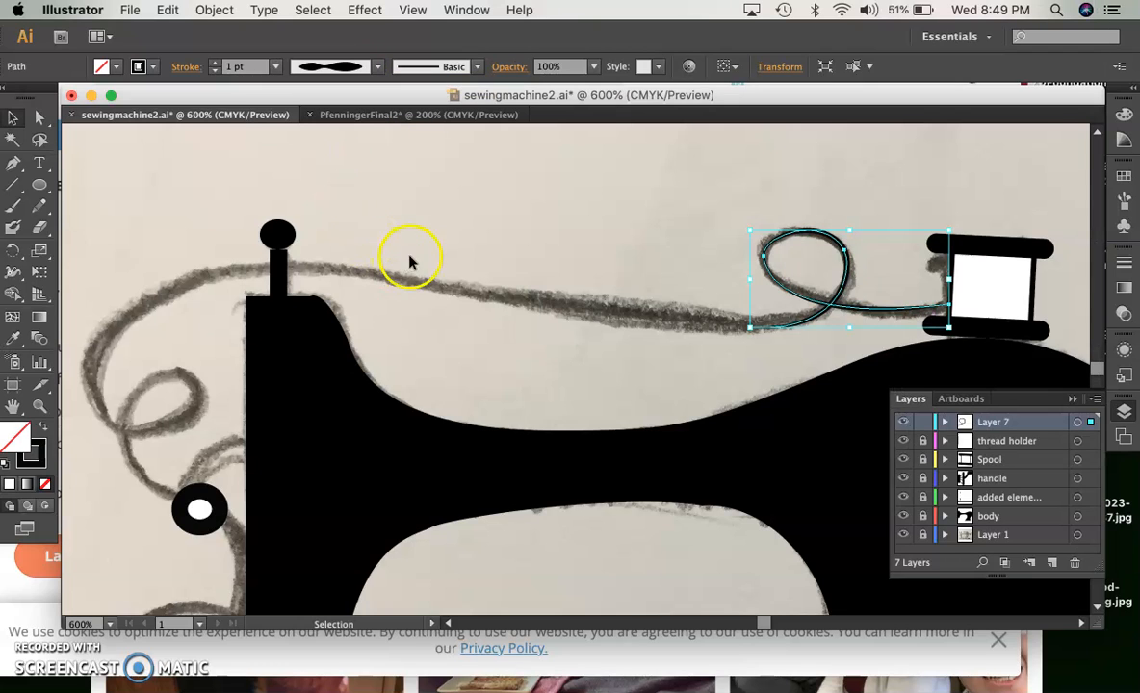
Continue the thread path with the Pen tool from its open end below the spool loop, past the top post and down the outer bend
{"action": "left_click", "coordinate": [14, 162]}
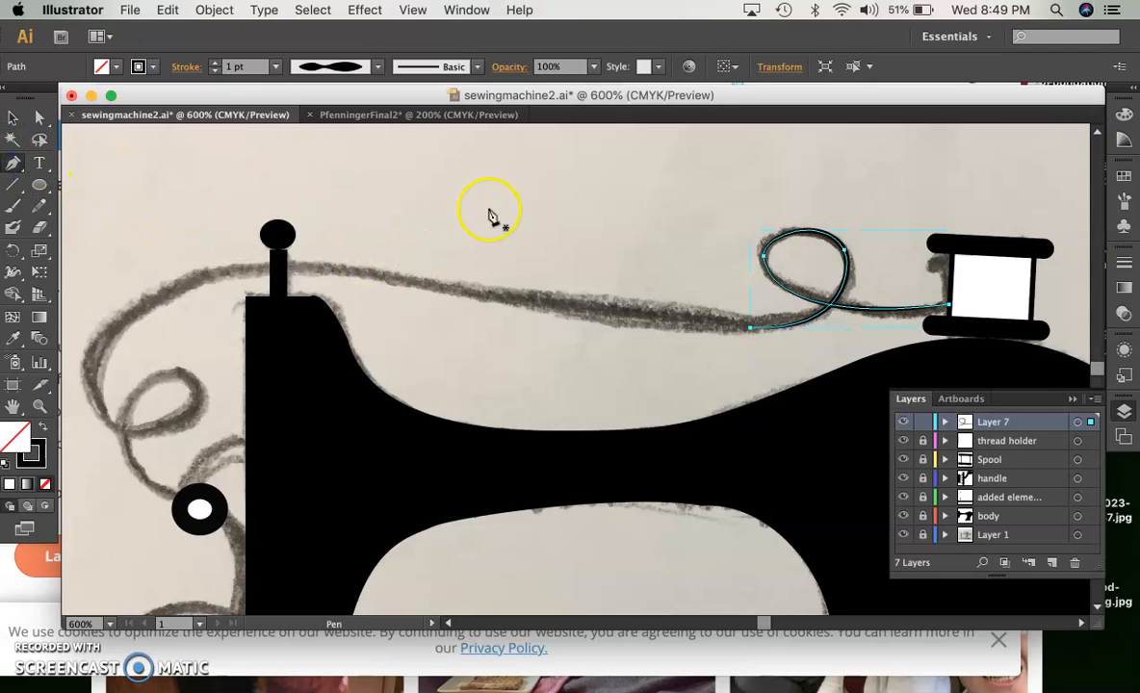
{"action": "left_click", "coordinate": [749, 327]}
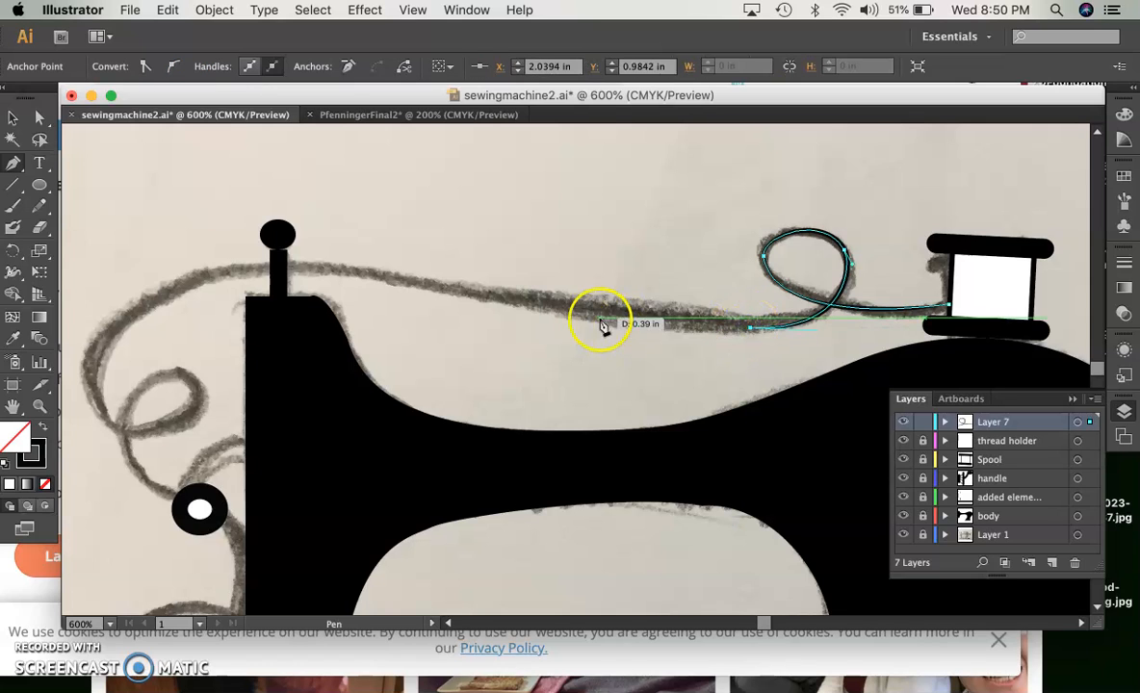
{"action": "left_click_drag", "start_coordinate": [541, 306], "coordinate": [452, 274]}
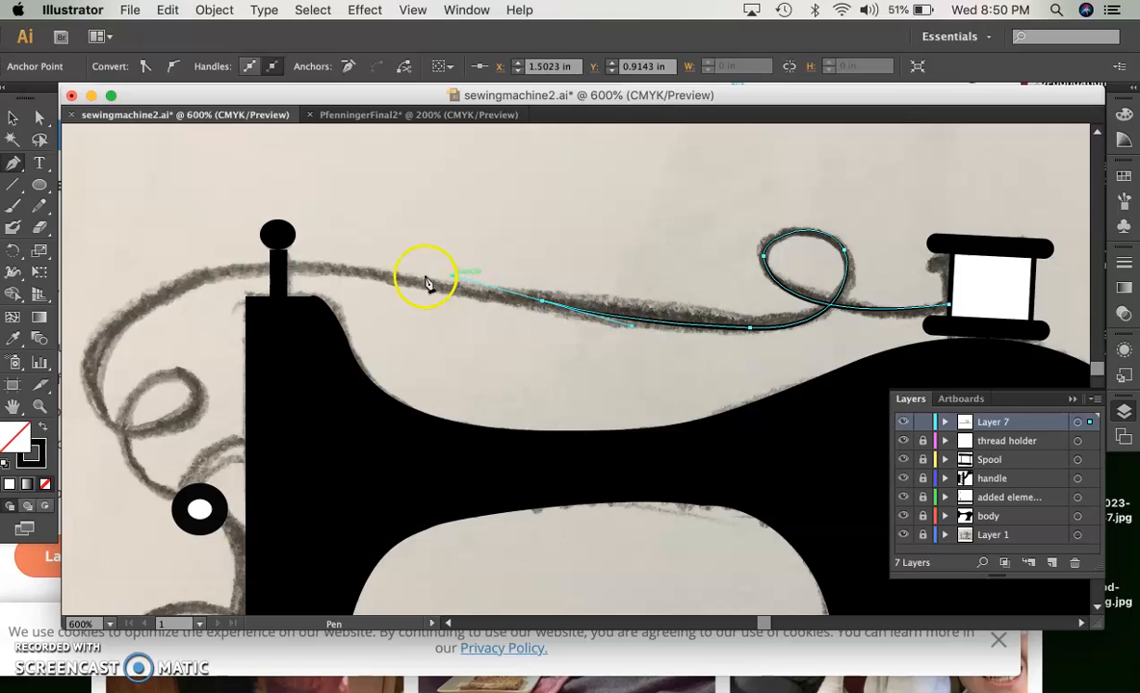
{"action": "left_click_drag", "start_coordinate": [324, 263], "coordinate": [286, 266]}
{"action": "left_click_drag", "start_coordinate": [136, 310], "coordinate": [142, 472]}
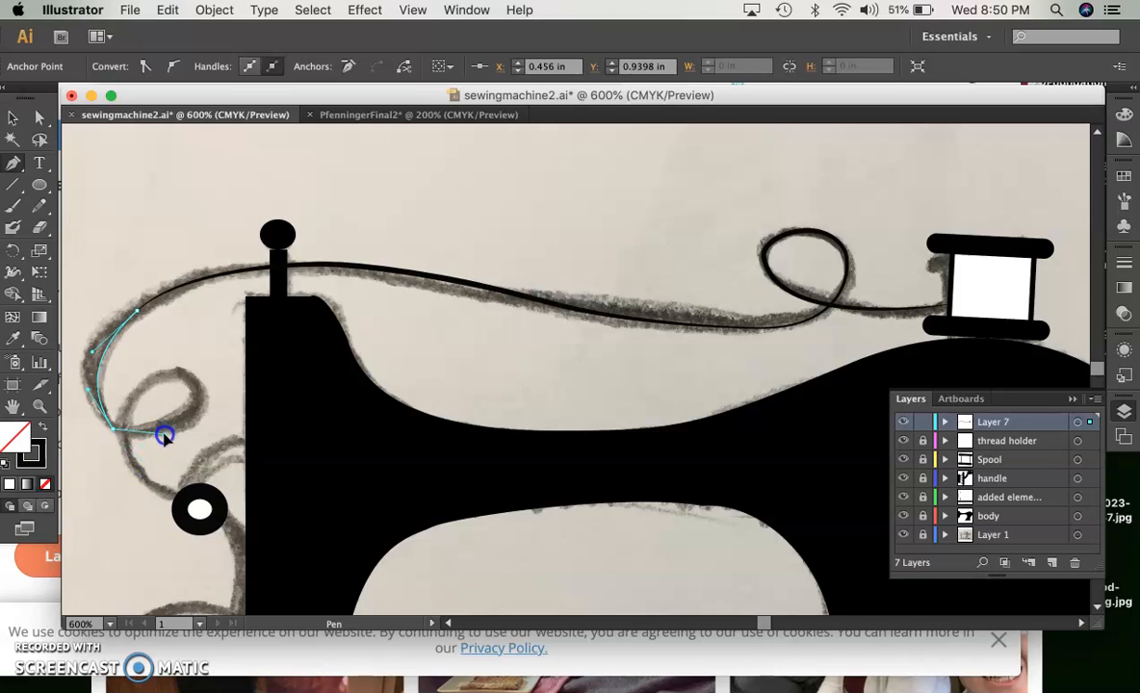
Trace the small lower thread loop with curved points and end the path at the round black disc
{"action": "left_click_drag", "start_coordinate": [126, 438], "coordinate": [127, 438]}
{"action": "left_click_drag", "start_coordinate": [200, 391], "coordinate": [189, 366]}
{"action": "left_click_drag", "start_coordinate": [115, 419], "coordinate": [119, 433]}
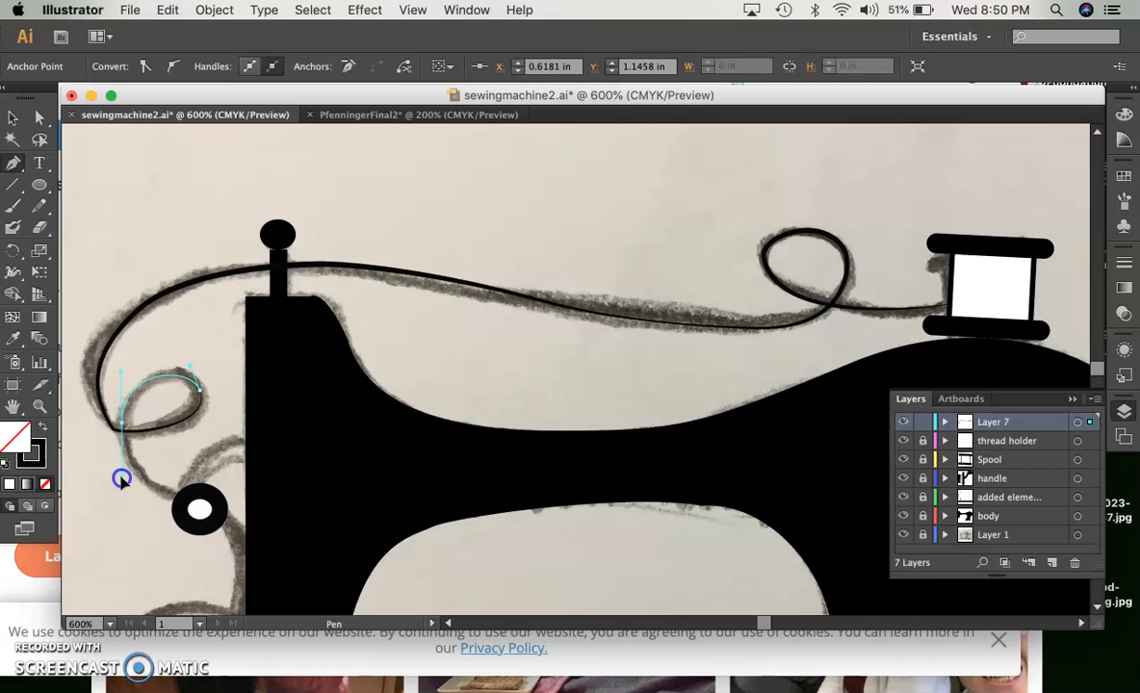
{"action": "left_click", "coordinate": [178, 492]}
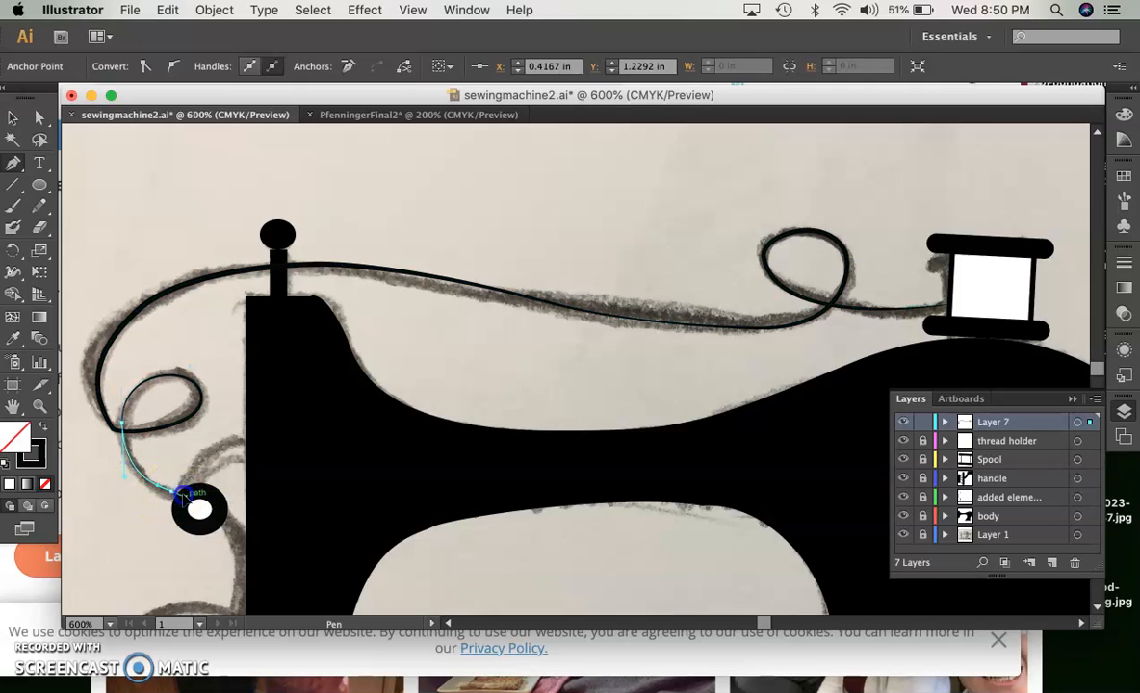
{"action": "left_click_drag", "start_coordinate": [183, 494], "coordinate": [183, 495]}
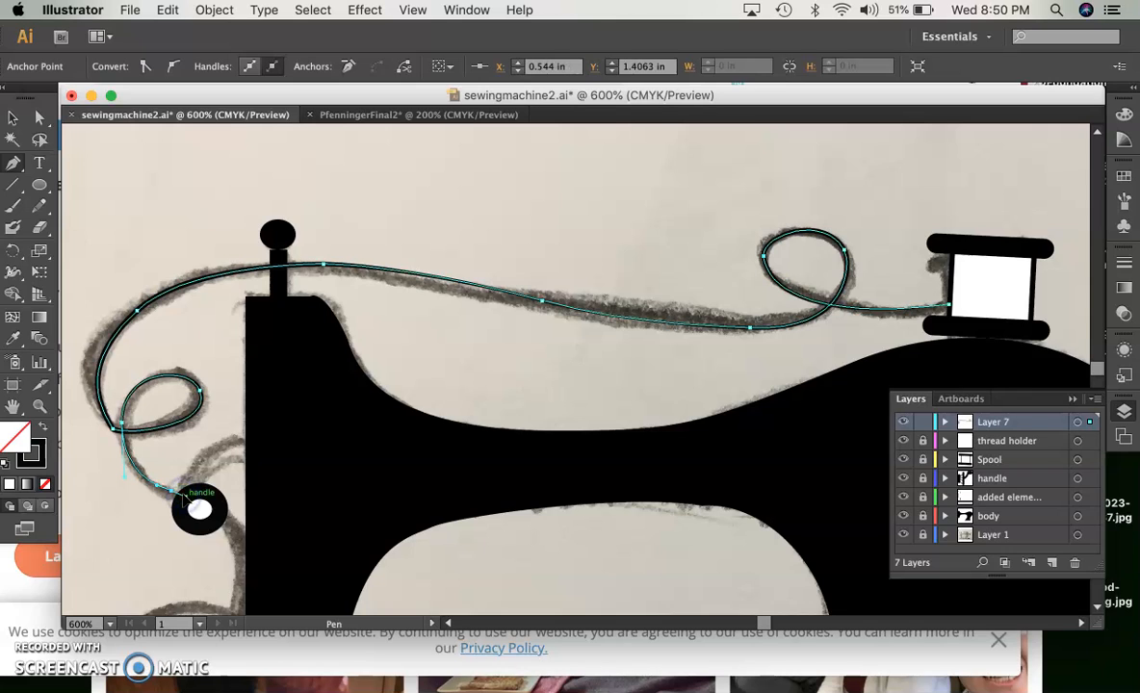
{"action": "left_click", "coordinate": [244, 560], "text": "alt"}
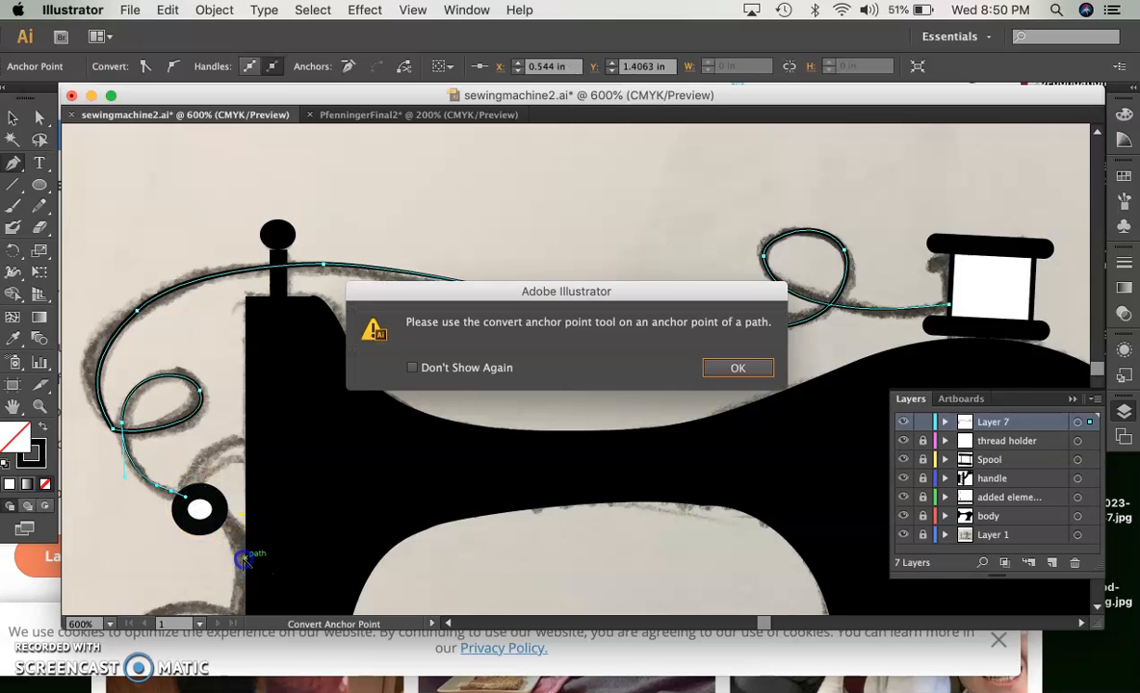
{"action": "left_click", "coordinate": [733, 370]}
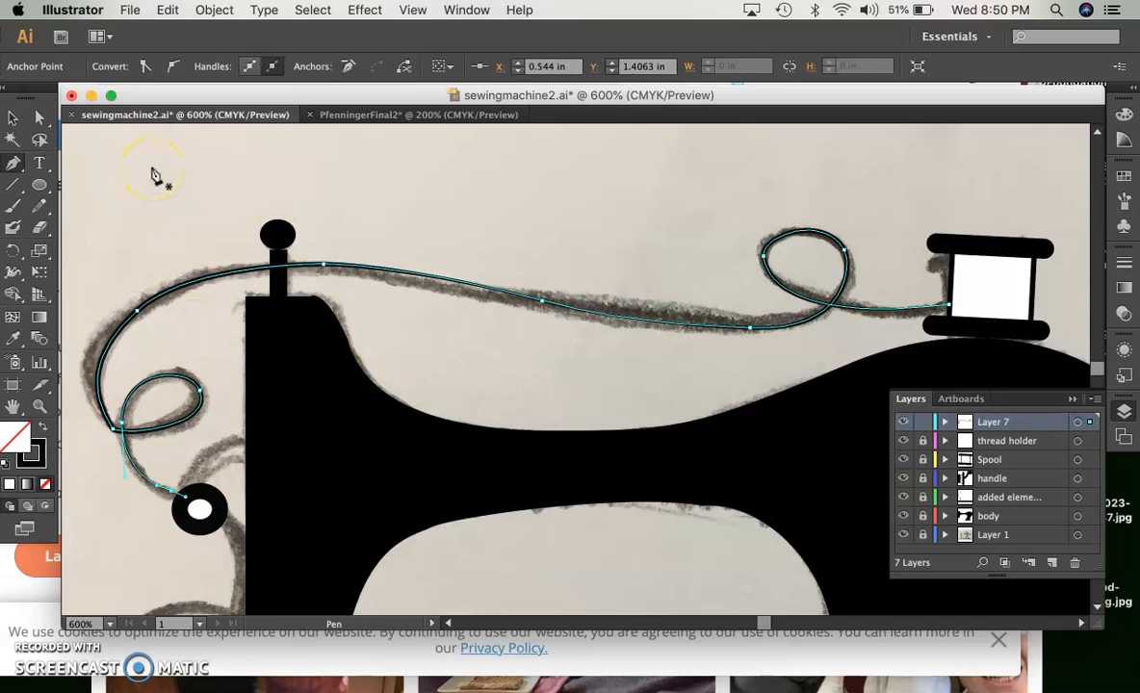
Select the whole thread path, set its stroke to 3 pt, and compare the single-bulge width profile before applying the two-bulge one
{"action": "left_click", "coordinate": [13, 117]}
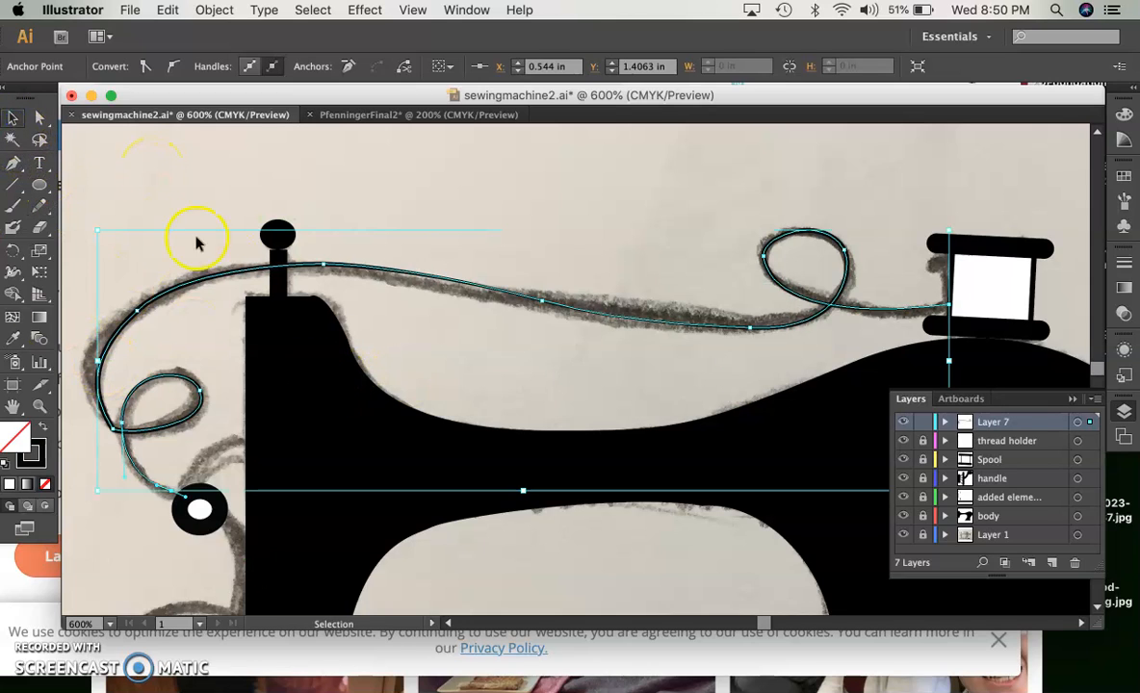
{"action": "left_click", "coordinate": [248, 275]}
{"action": "left_click", "coordinate": [217, 64]}
{"action": "left_click", "coordinate": [217, 64]}
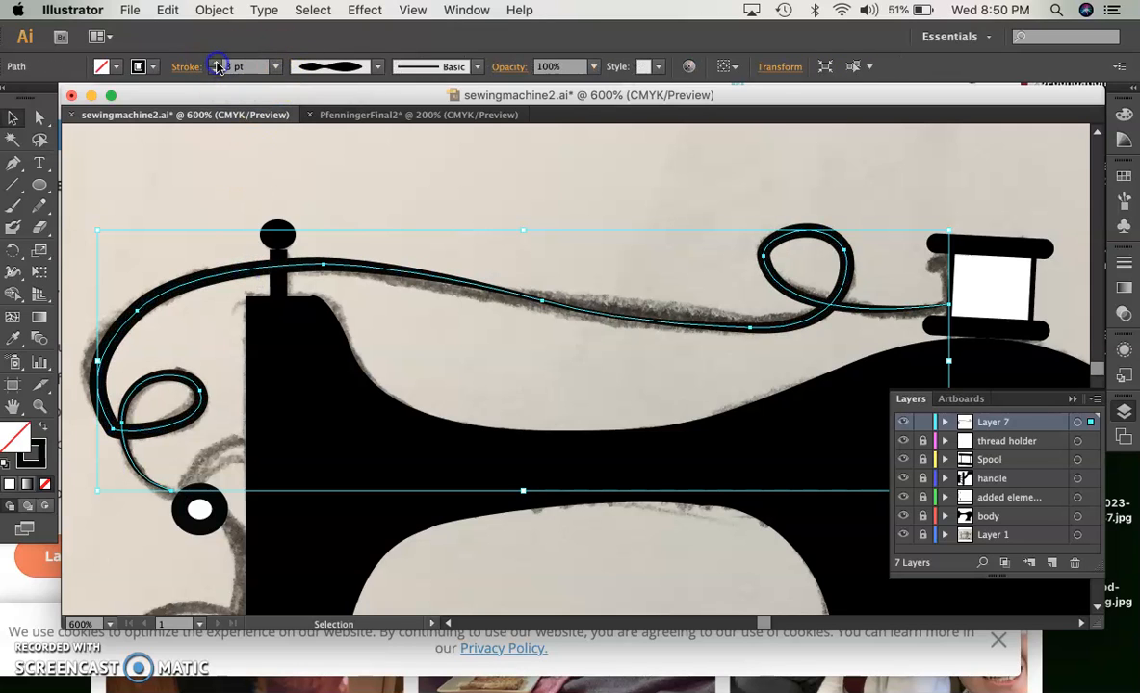
{"action": "left_click", "coordinate": [377, 67]}
{"action": "left_click", "coordinate": [347, 129]}
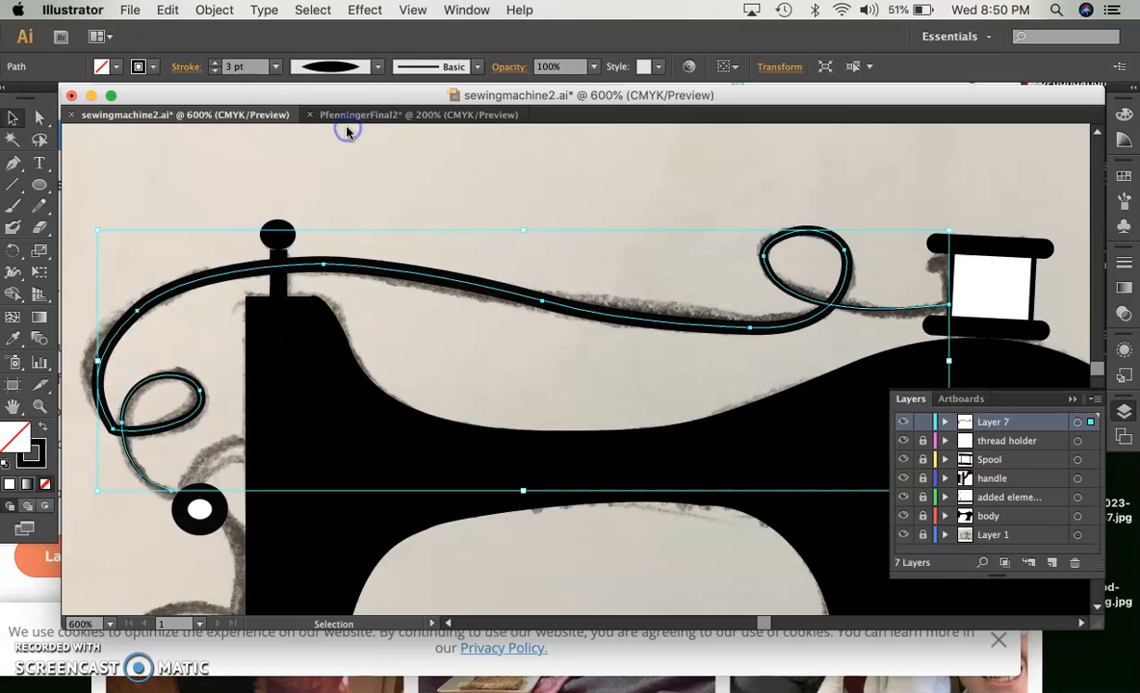
{"action": "left_click", "coordinate": [379, 70]}
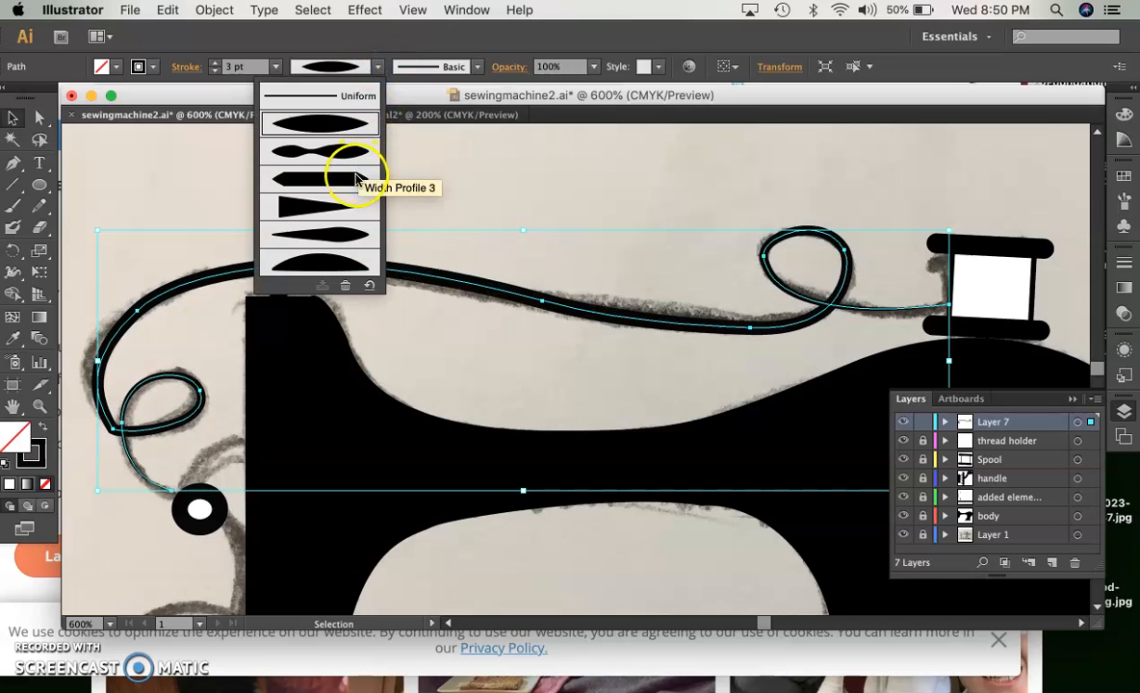
{"action": "left_click", "coordinate": [327, 151]}
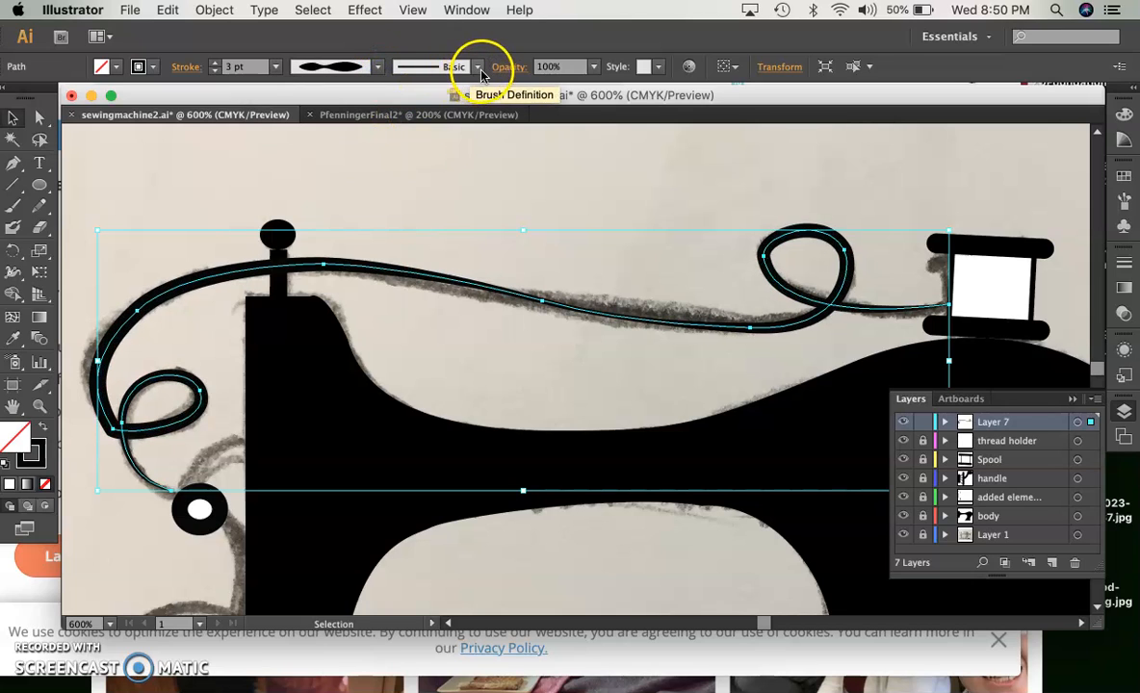
Try the calligraphic, Charcoal - Feather, Divider, Mop and dashed pattern brushes on the extended thread path
{"action": "left_click", "coordinate": [476, 66]}
{"action": "left_click", "coordinate": [320, 108]}
{"action": "left_click", "coordinate": [407, 106]}
{"action": "left_click", "coordinate": [377, 108]}
{"action": "left_click", "coordinate": [433, 108]}
{"action": "left_click", "coordinate": [356, 166]}
{"action": "scroll", "coordinate": [356, 170], "scroll_direction": "down", "scroll_amount": 3}
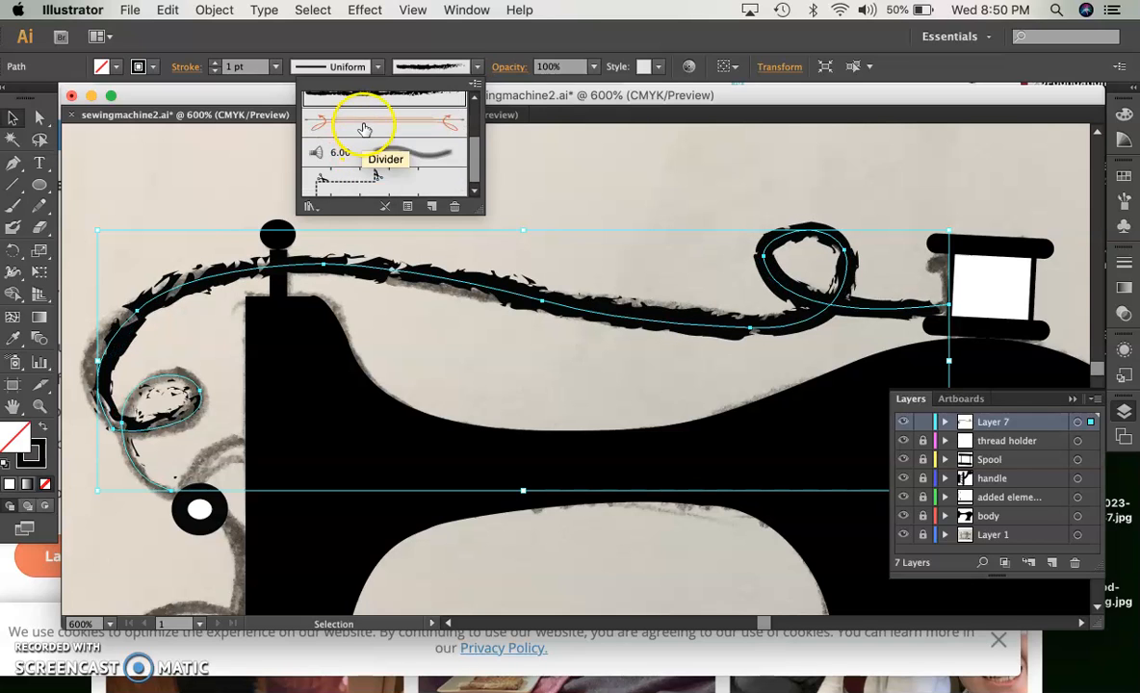
{"action": "left_click", "coordinate": [364, 128]}
{"action": "left_click", "coordinate": [367, 159]}
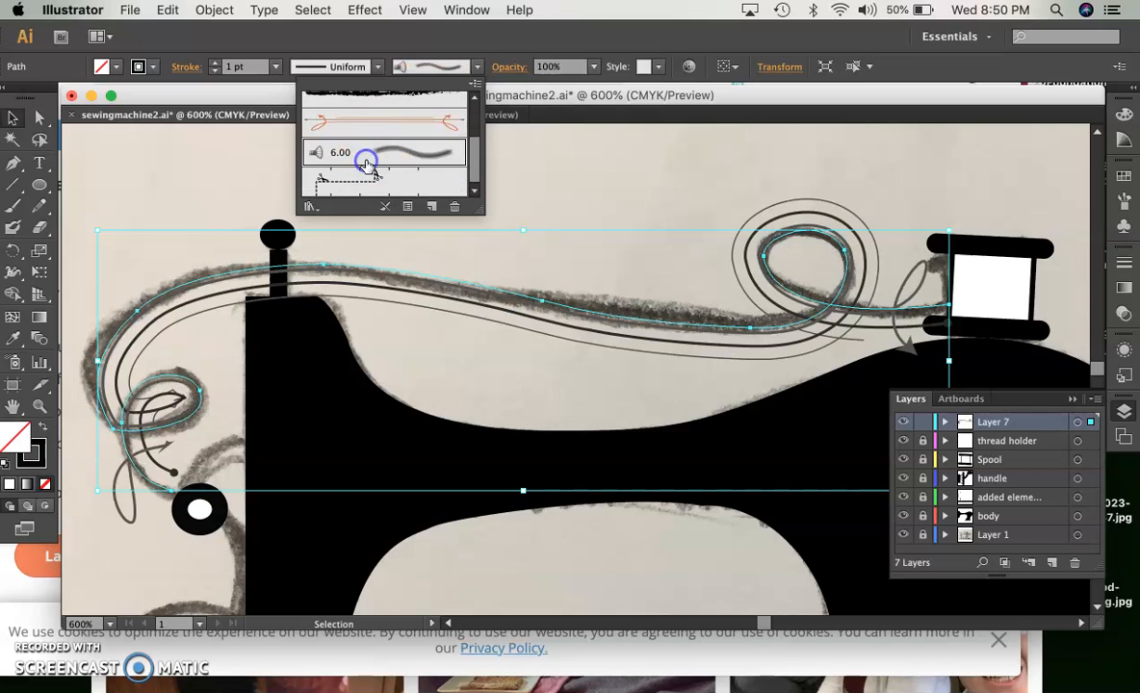
{"action": "left_click", "coordinate": [369, 180]}
{"action": "scroll", "coordinate": [371, 181], "scroll_direction": "up", "scroll_amount": 5}
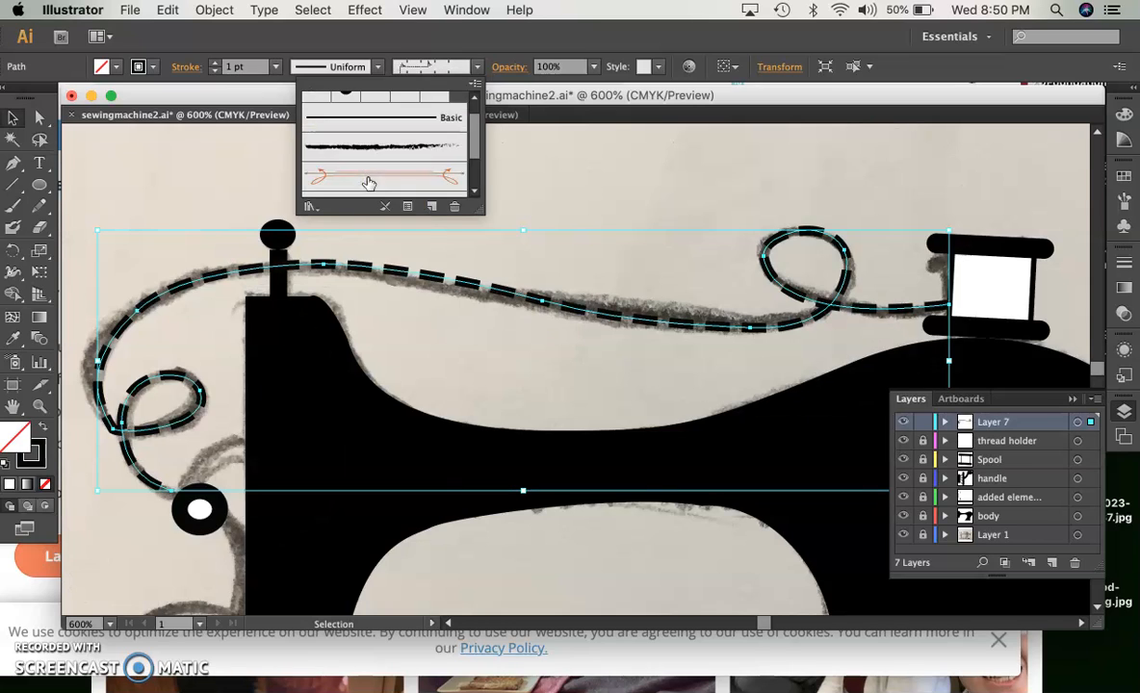
Restore the Basic brush on the extended thread path, with the two-bulge width profile and a 3 pt stroke
{"action": "left_click", "coordinate": [385, 138]}
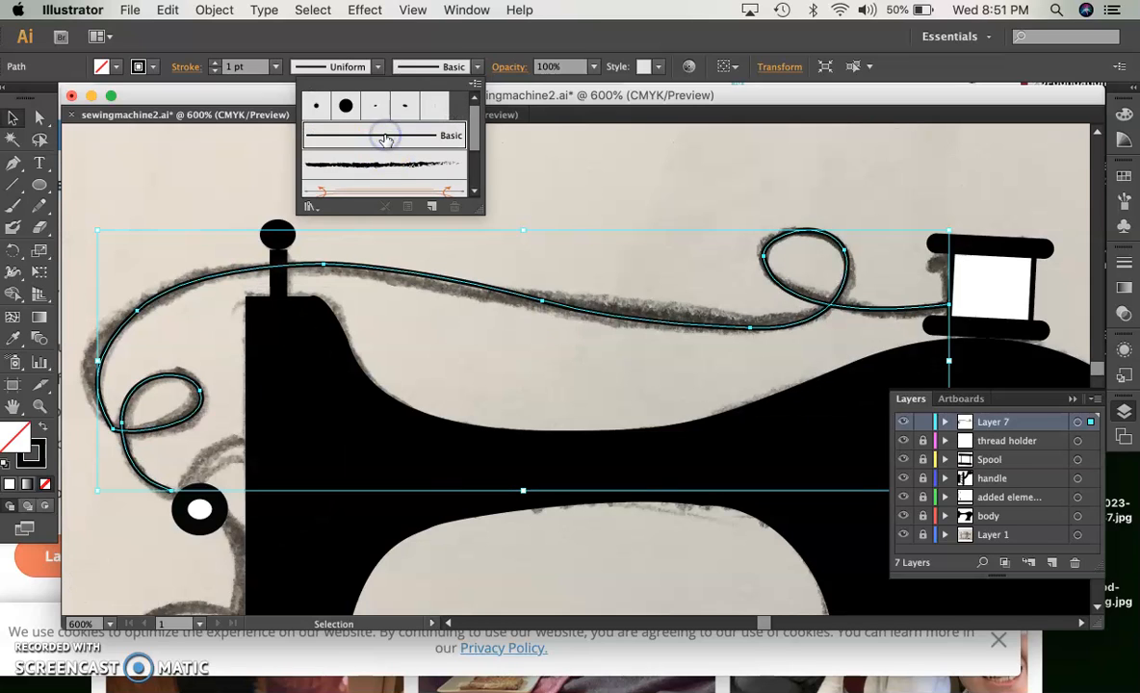
{"action": "left_click", "coordinate": [327, 87]}
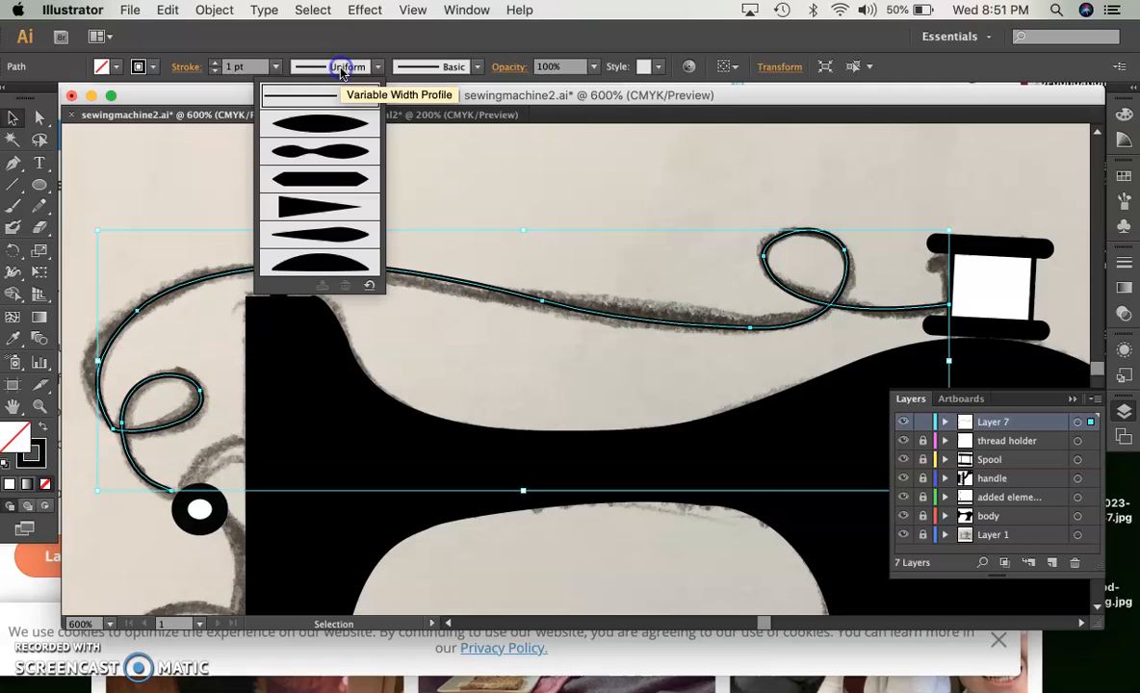
{"action": "left_click", "coordinate": [325, 147]}
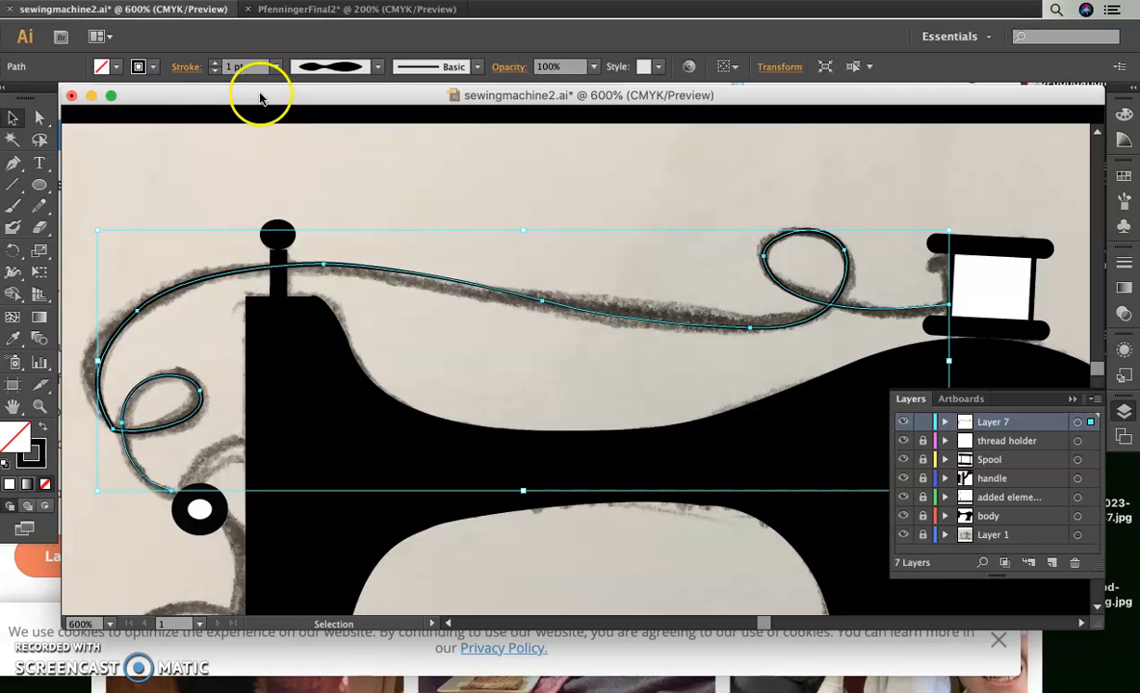
{"action": "left_click", "coordinate": [214, 62]}
{"action": "left_click", "coordinate": [215, 61]}
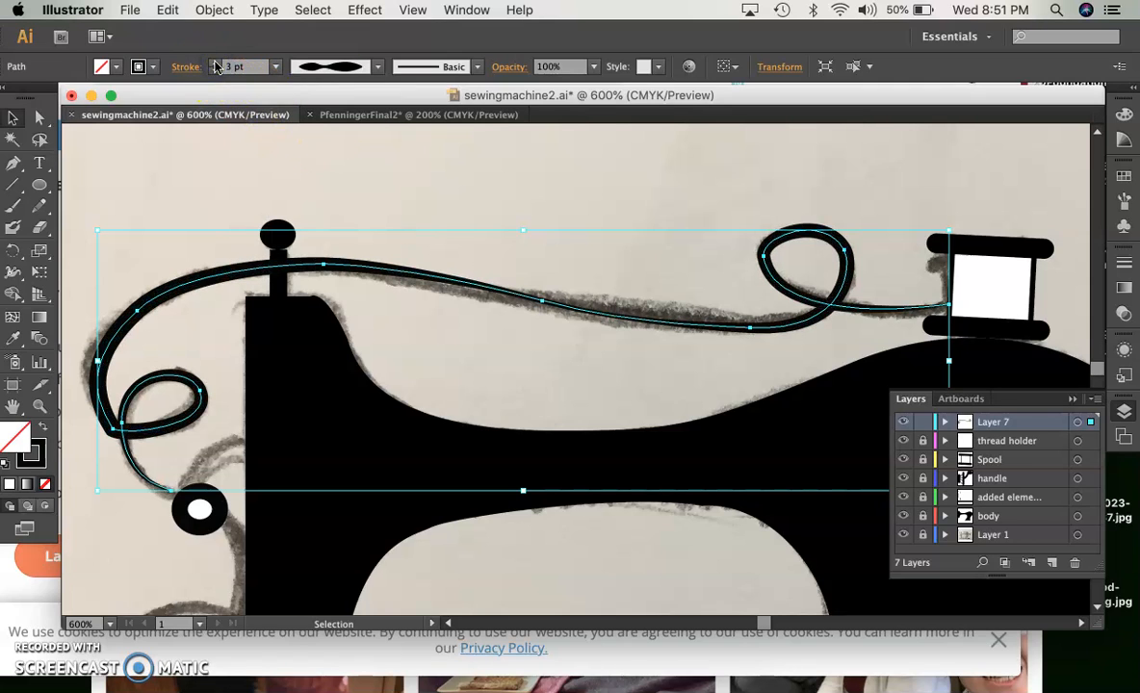